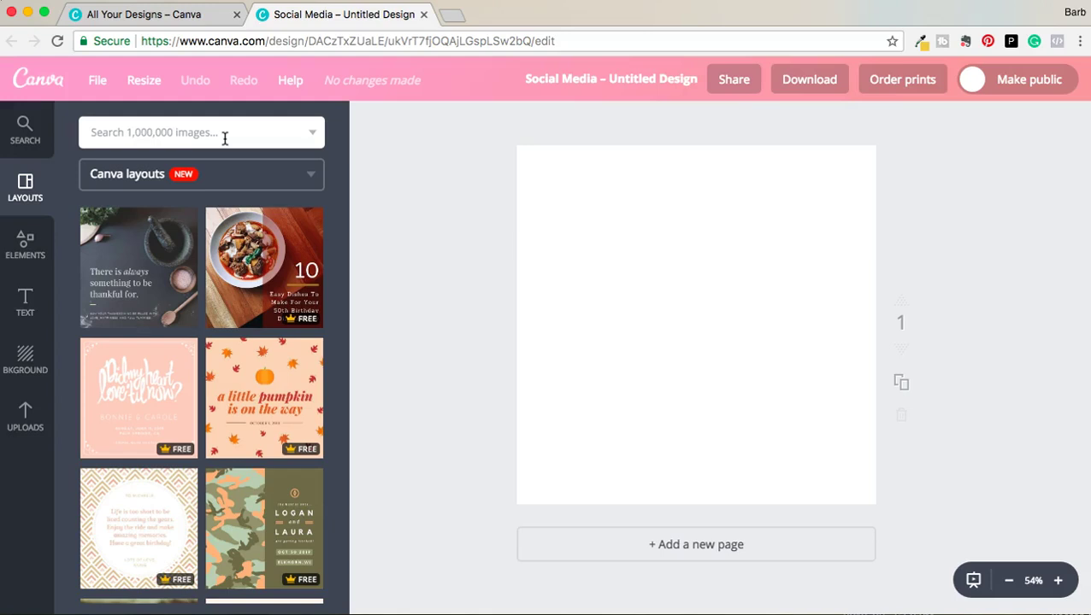
Search the image library for 'sleeping' and add the sleeping-woman photo to the page.
left_click(225, 138)
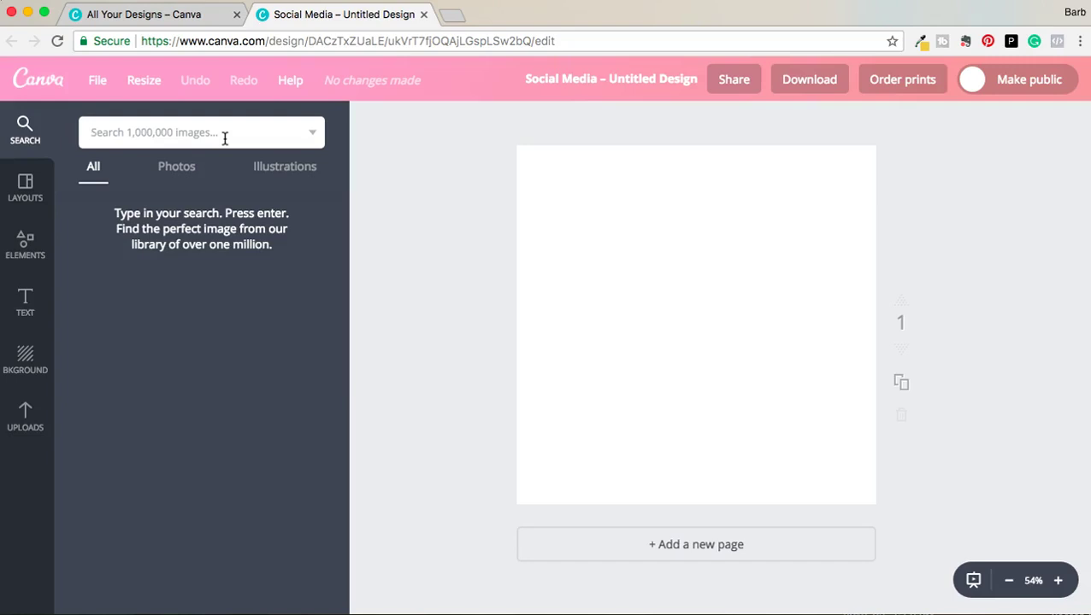
type("sleeping")
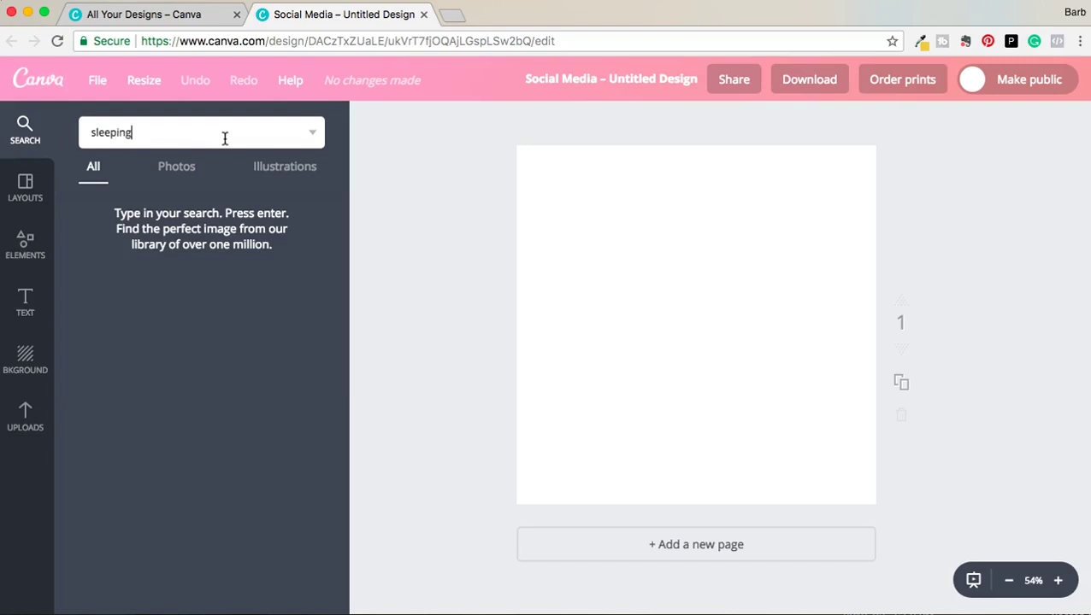
key("Return")
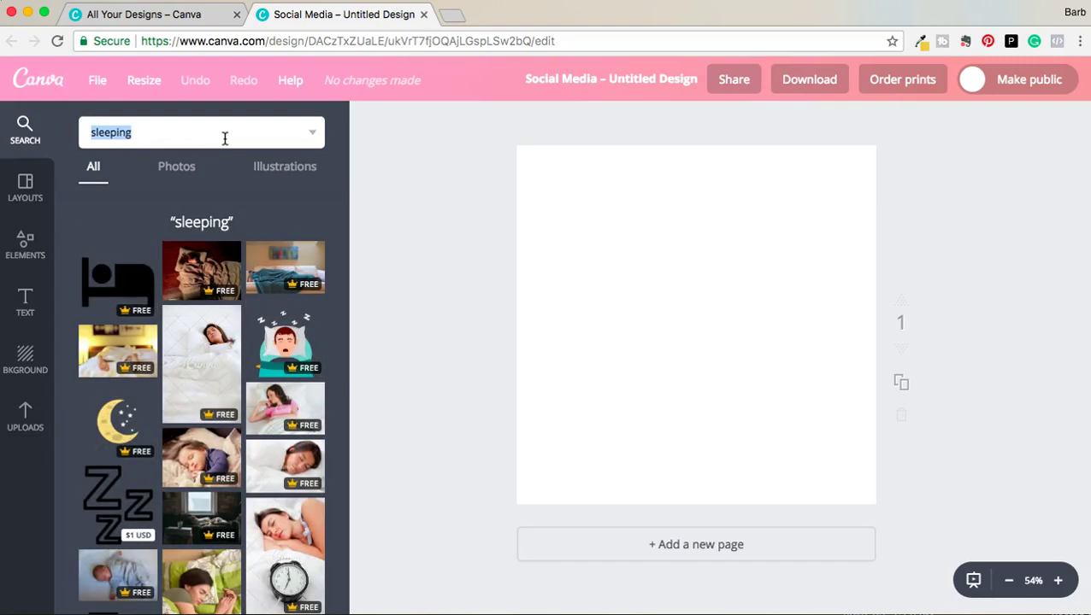
left_click(201, 359)
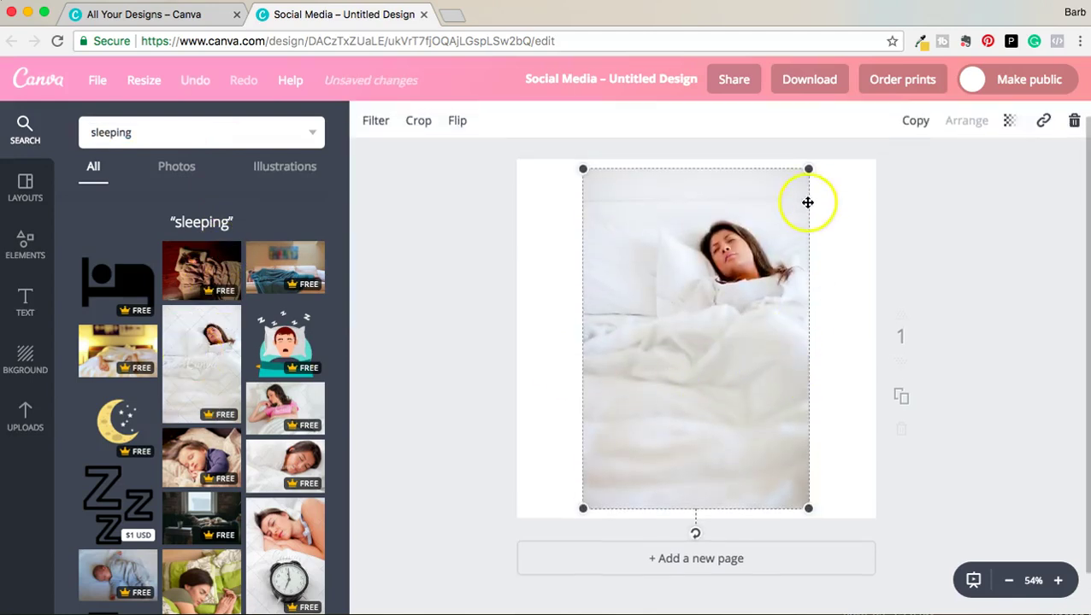
Enlarge and position the sleeping-woman photo so it covers the whole square page.
left_click_drag(810, 166, 910, 154)
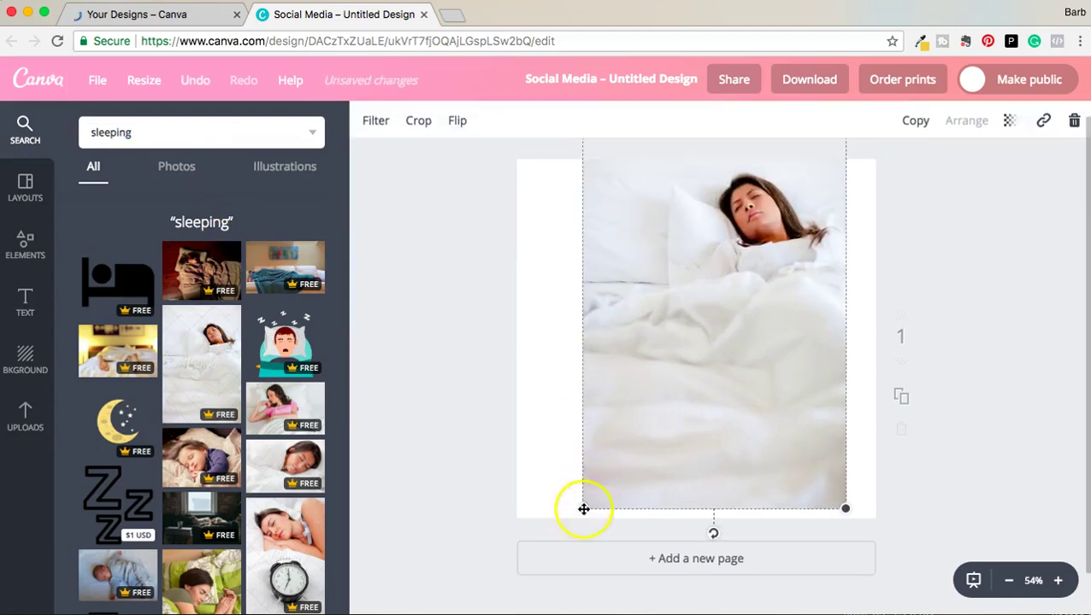
left_click_drag(583, 508, 459, 588)
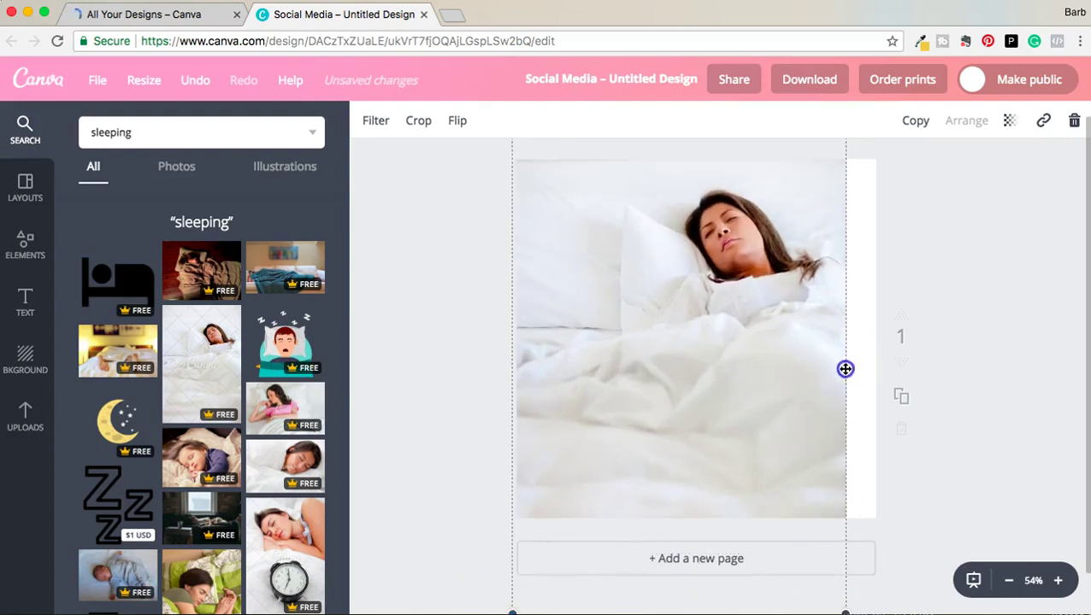
left_click_drag(845, 369, 843, 393)
left_click_drag(844, 145, 909, 126)
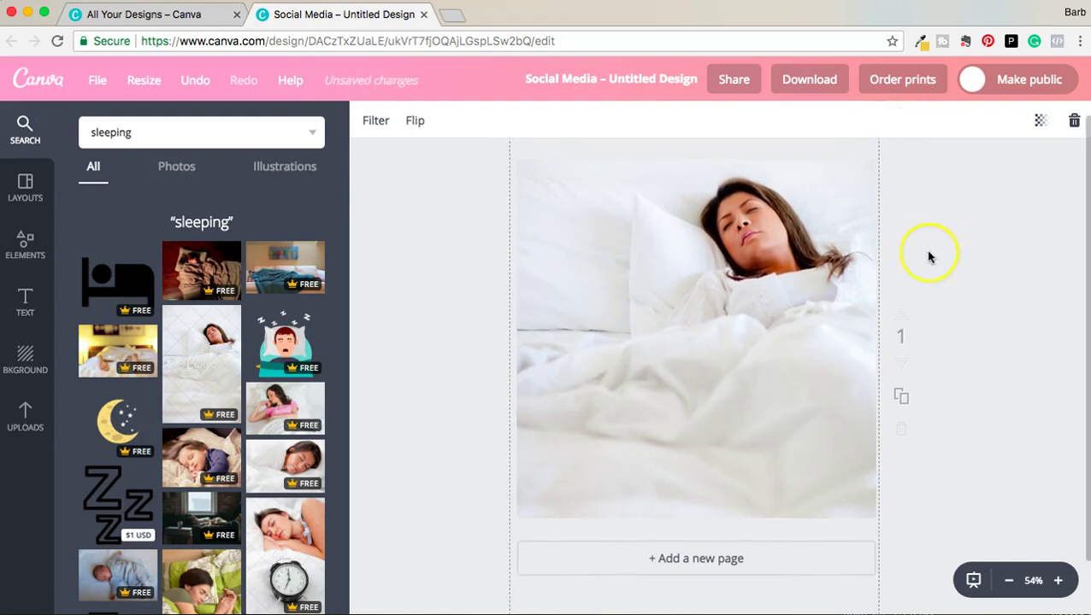
mouse_move(730, 214)
left_mouse_down()
mouse_move(733, 289)
mouse_move(730, 275)
left_mouse_up()
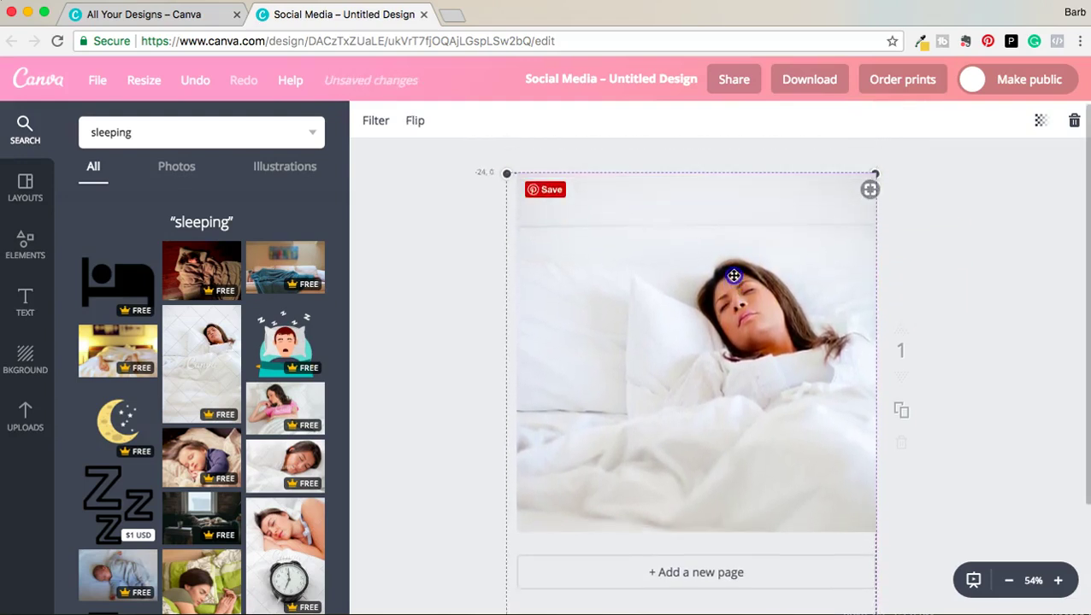
left_click_drag(873, 169, 879, 160)
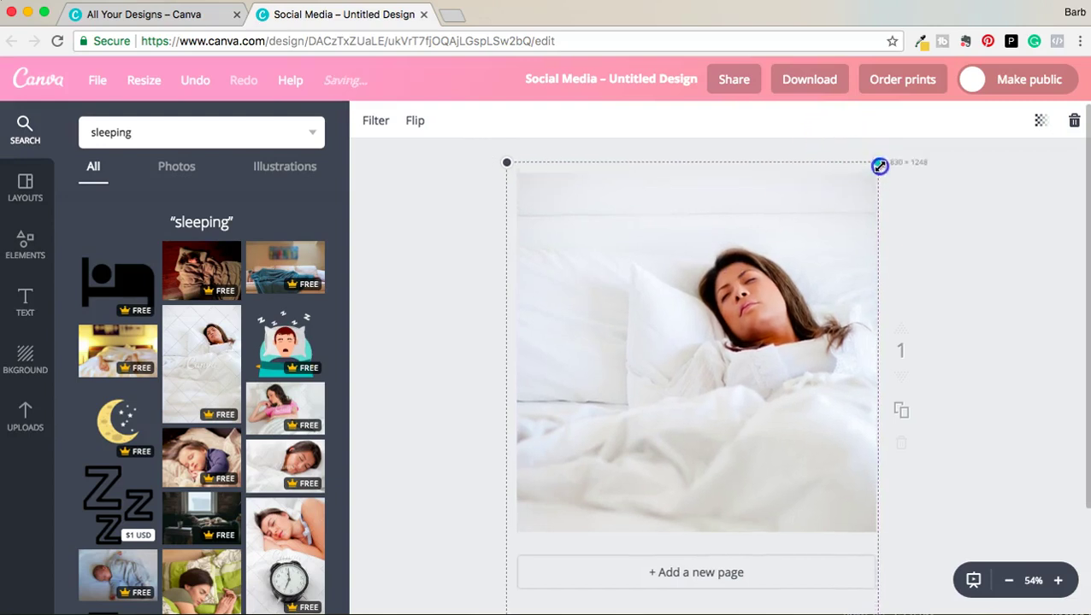
double_click(181, 132)
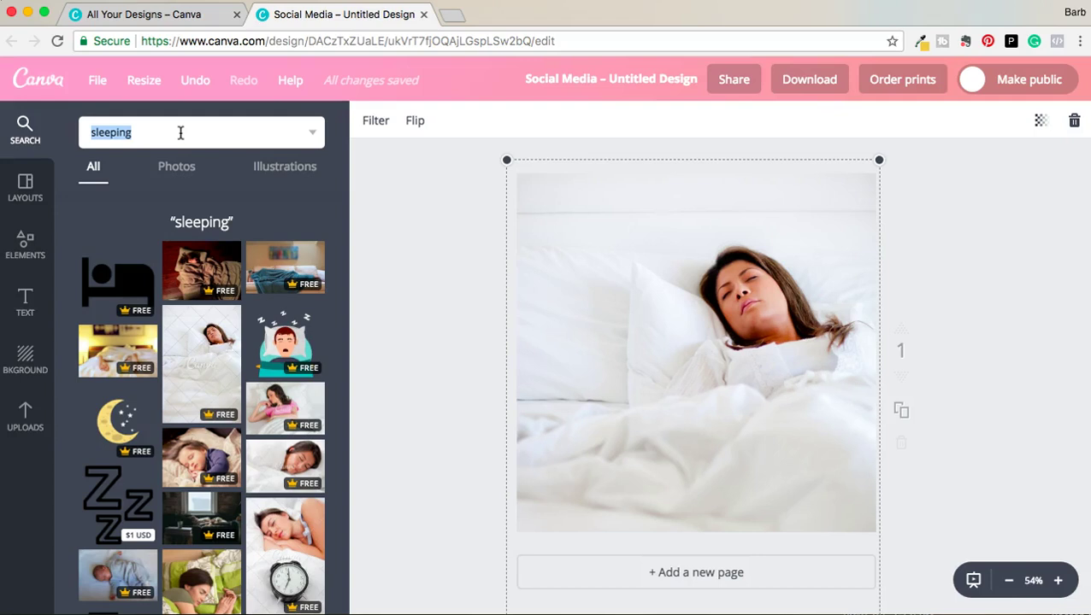
Search the library for 'thought cloud' graphics and browse the results.
type("thought cloud")
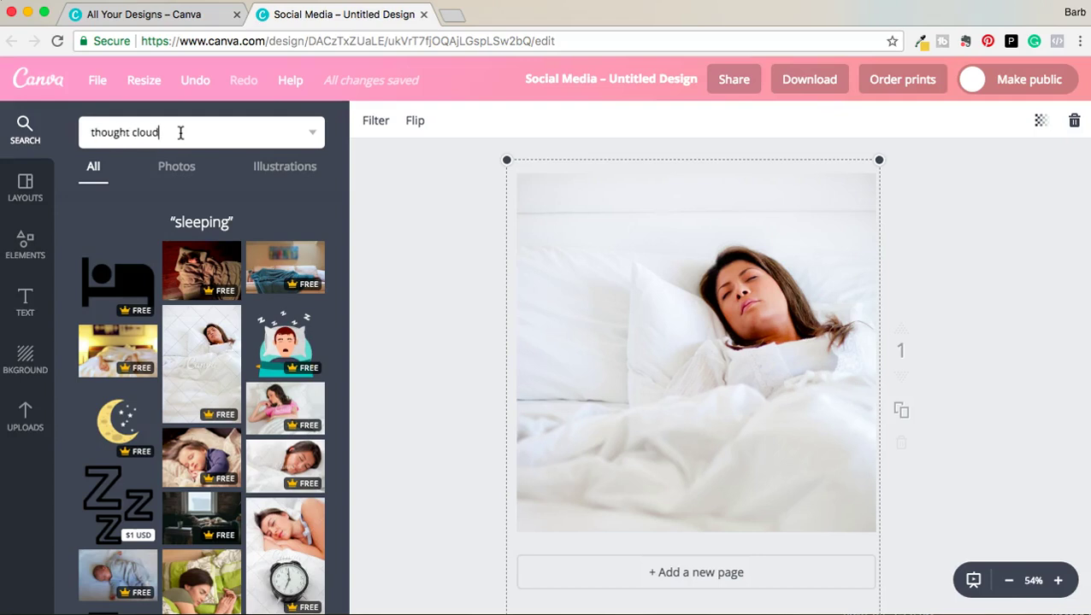
key("Return")
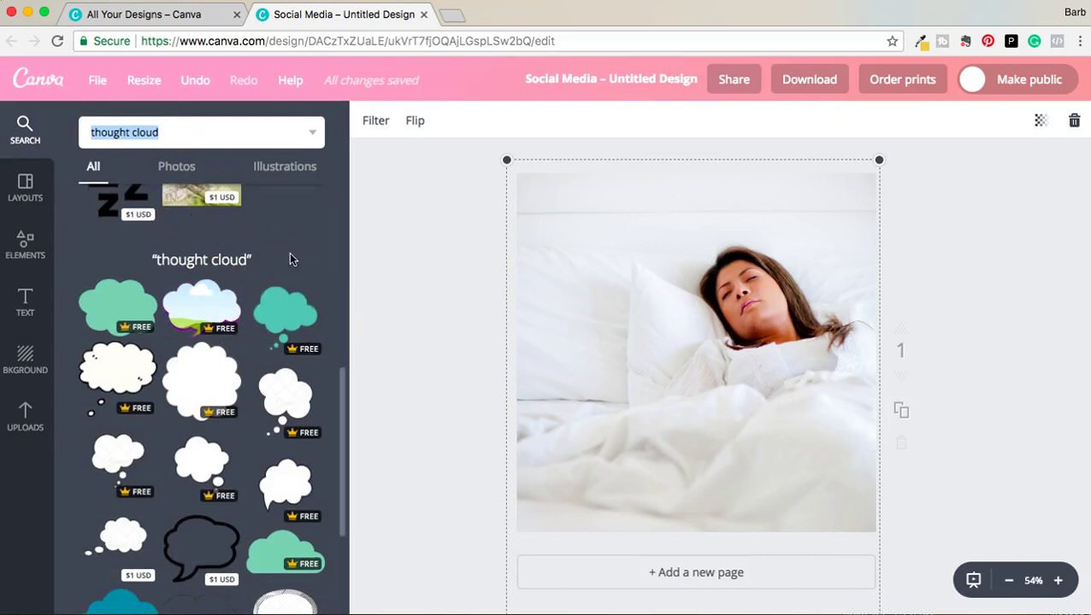
scroll(291, 259, "down", 1)
scroll(248, 376, "down", 1)
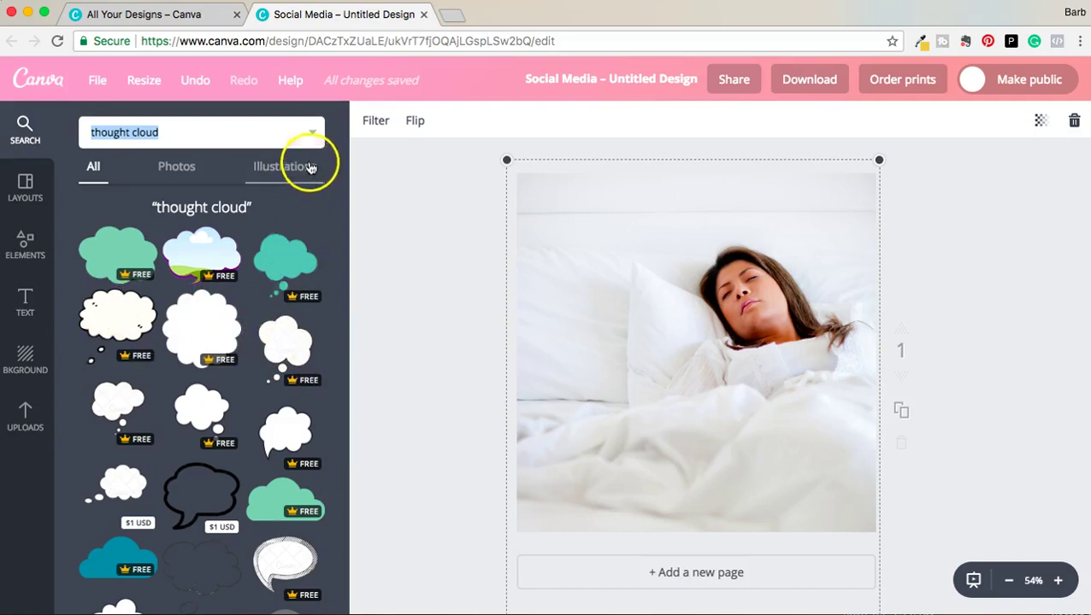
Filter results to Free only and add the sky-filled thought cloud to the page.
left_click(182, 132)
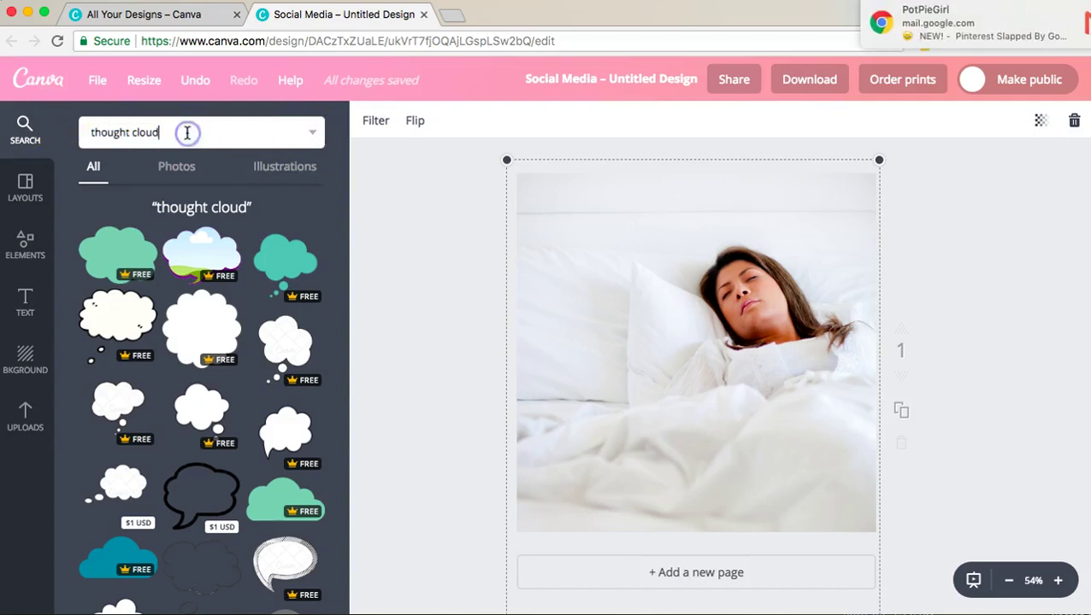
left_click(314, 134)
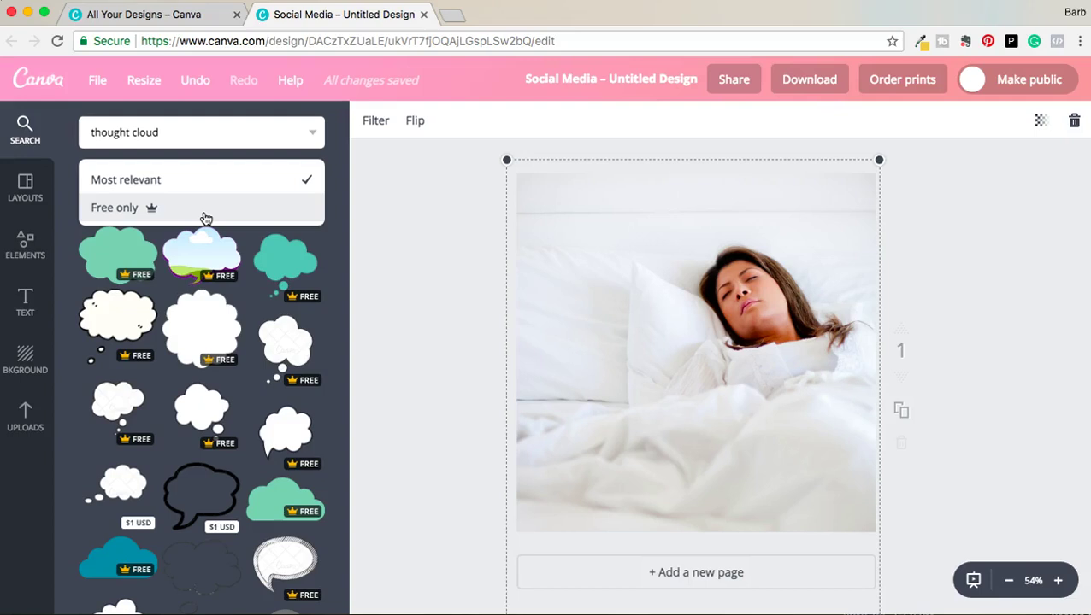
left_click(202, 219)
scroll(334, 402, "down", 5)
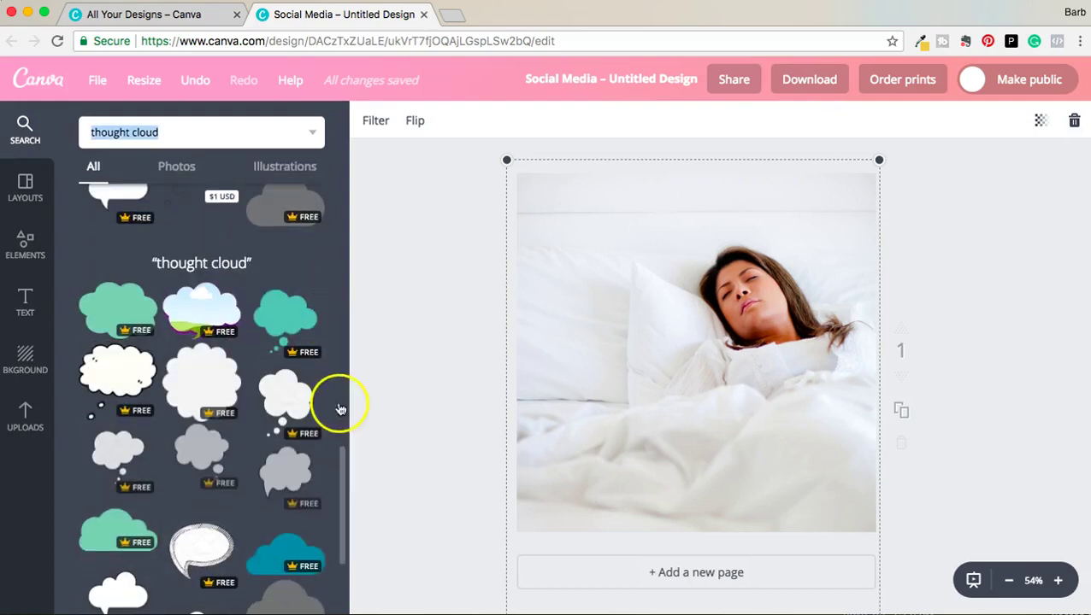
scroll(304, 278, "down", 1)
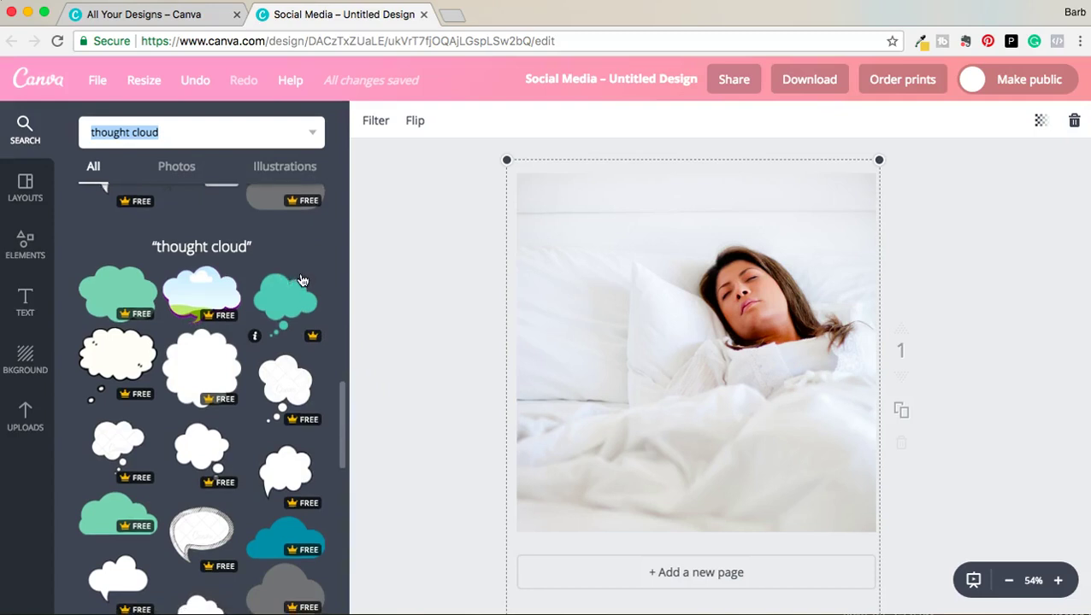
scroll(295, 282, "down", 1)
left_click(196, 275)
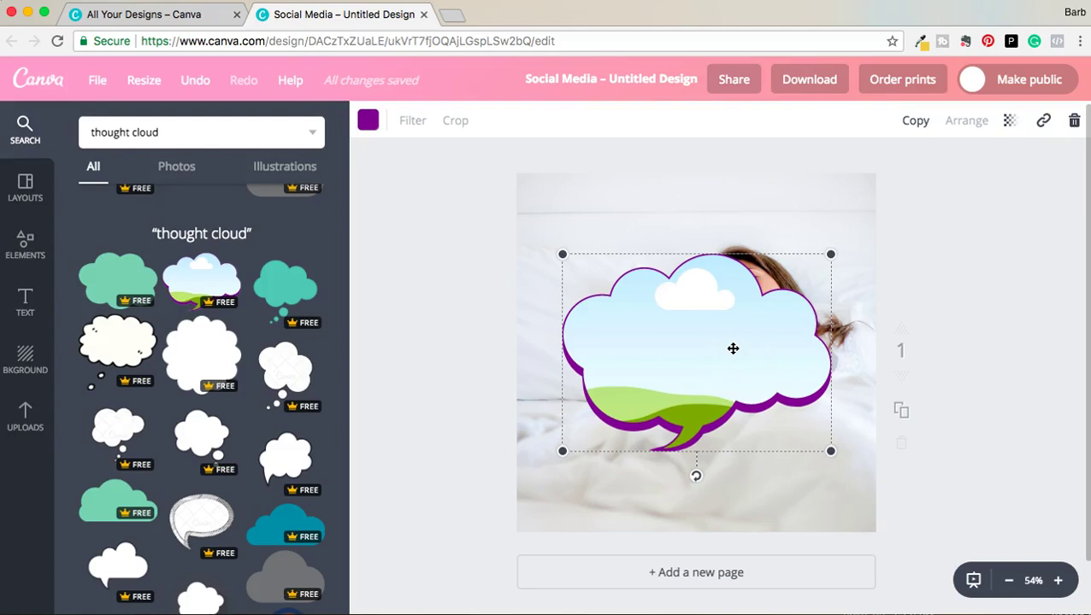
Shrink the thought cloud and move it to the photo's top left, beside her head.
left_click(688, 339)
mouse_move(701, 327)
left_mouse_down()
mouse_move(752, 292)
mouse_move(746, 258)
left_mouse_up()
left_click_drag(875, 185, 761, 268)
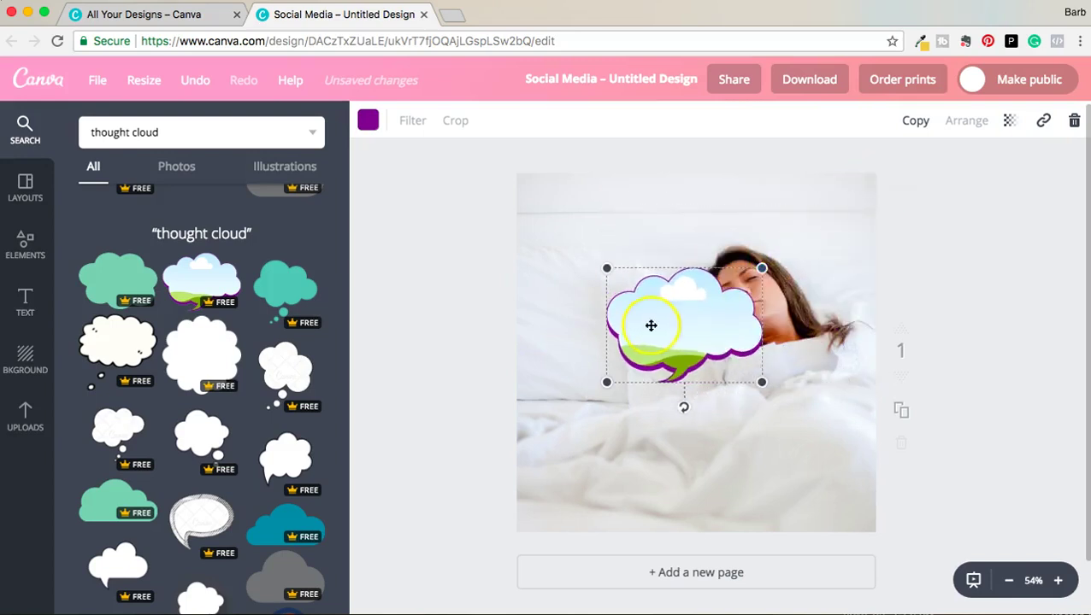
left_click_drag(649, 325, 738, 239)
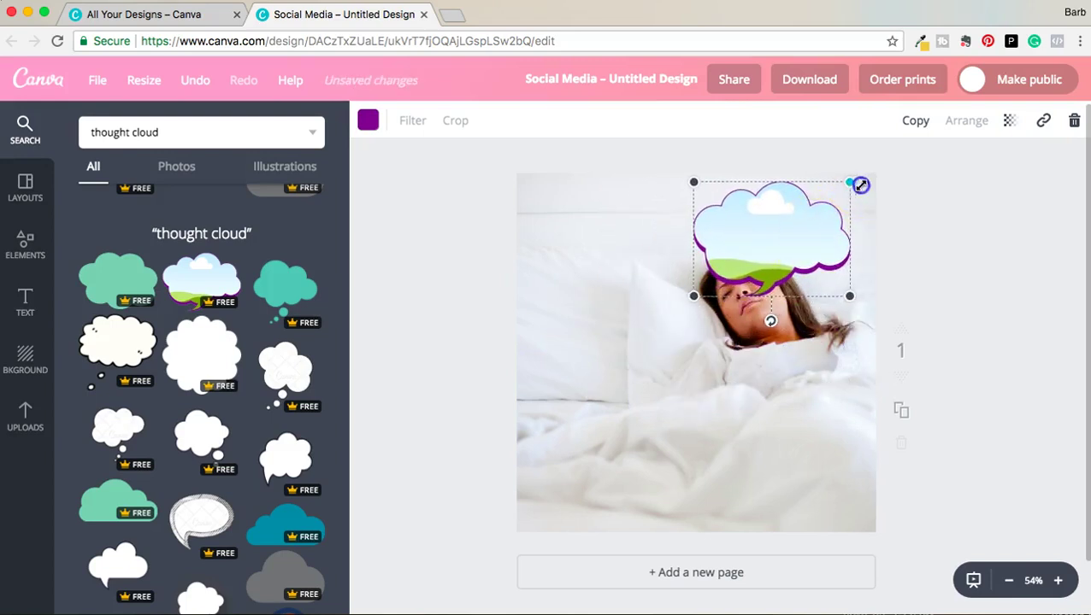
left_click_drag(848, 183, 861, 173)
left_click_drag(819, 219, 808, 230)
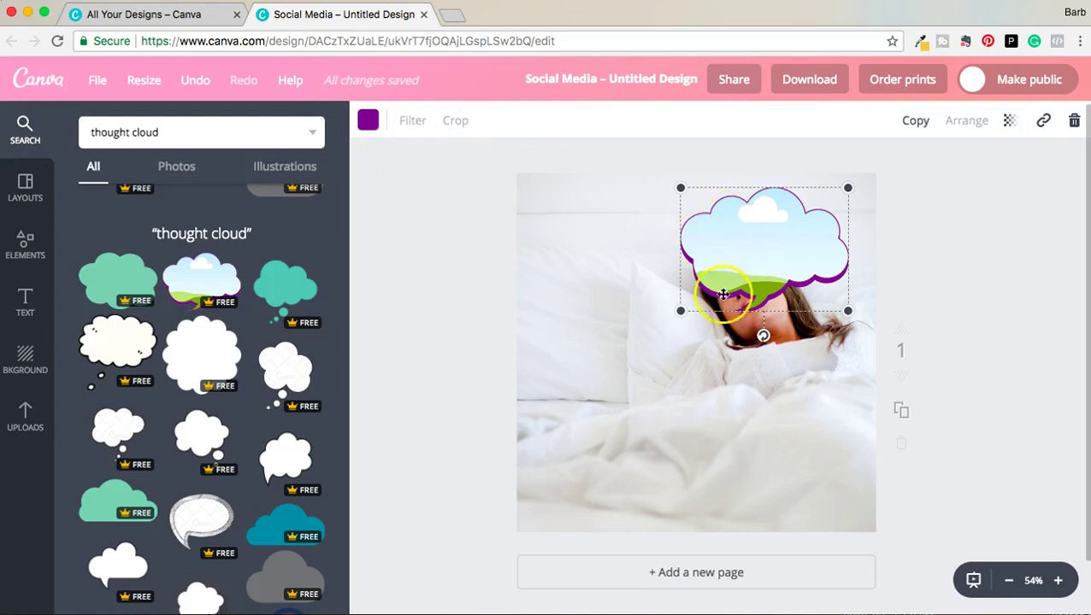
left_click(670, 439)
left_click_drag(753, 243, 605, 255)
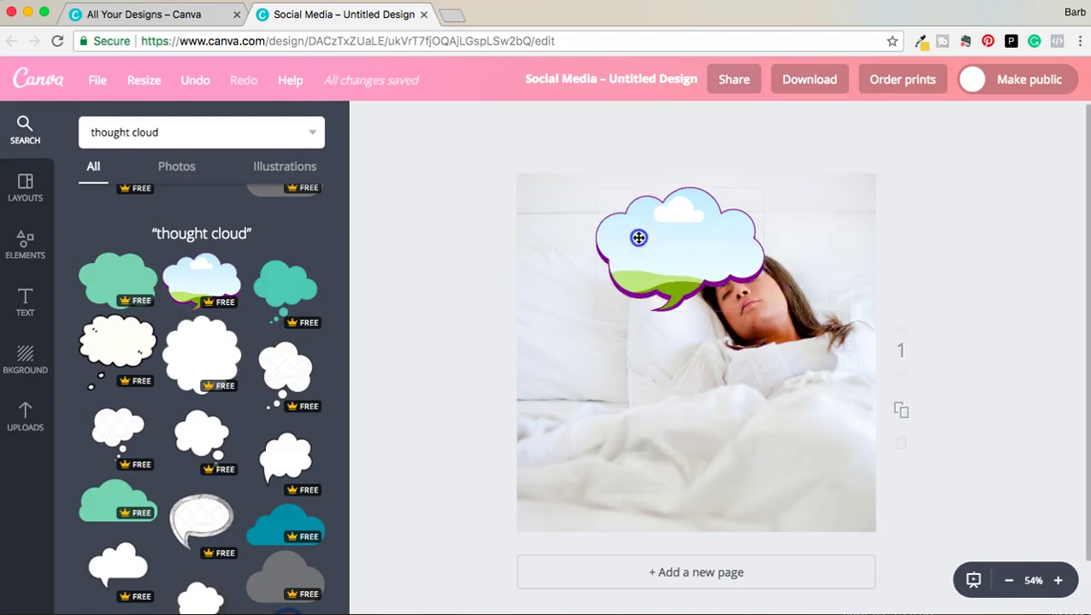
Mirror the photo so the woman faces left, and move the cloud upper right.
left_click(860, 313)
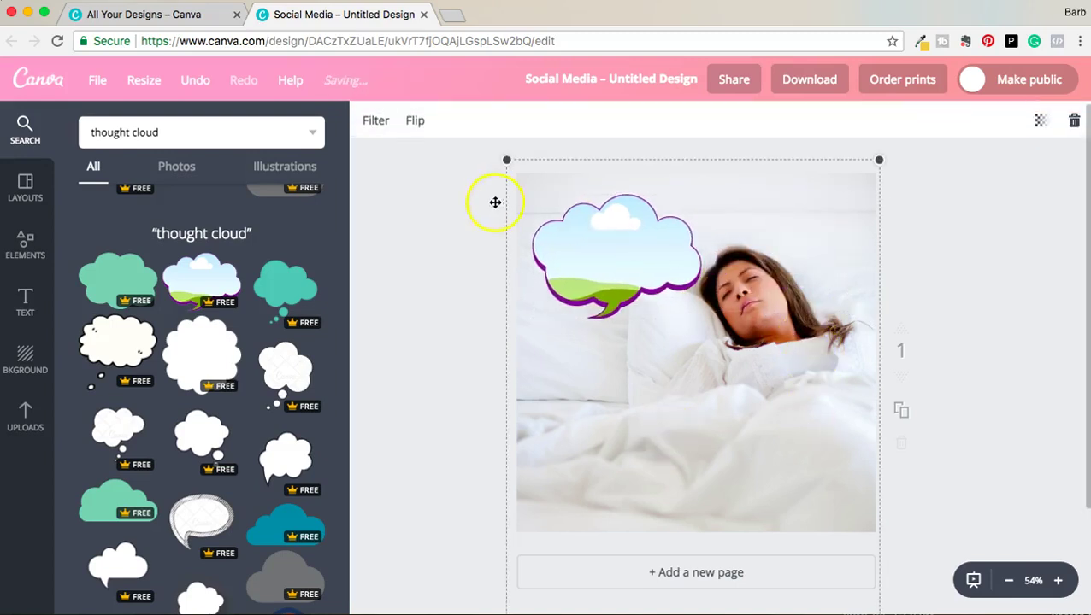
left_click(417, 122)
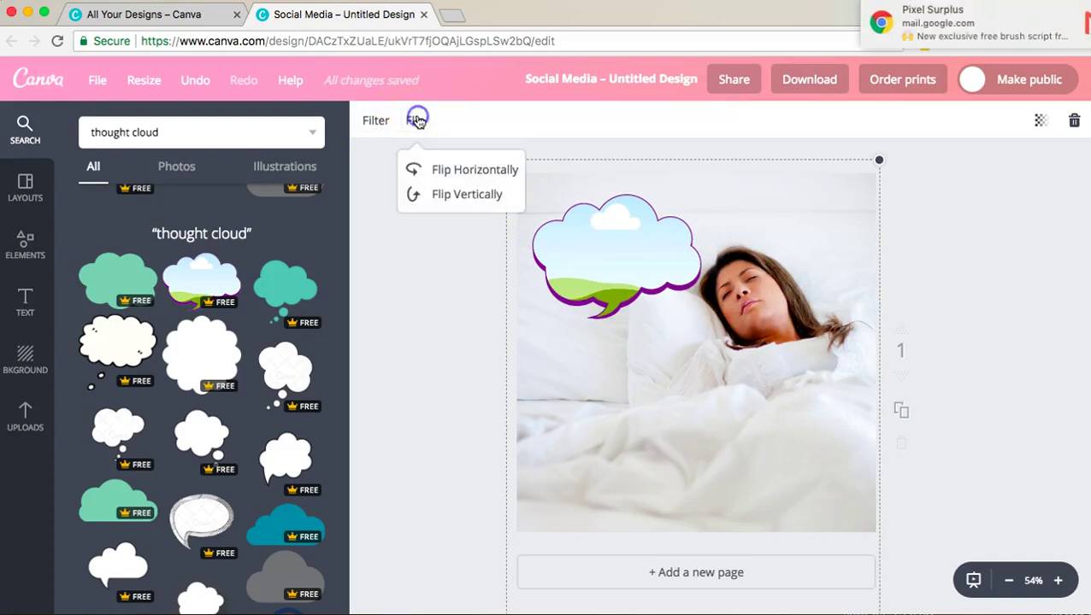
left_click(433, 176)
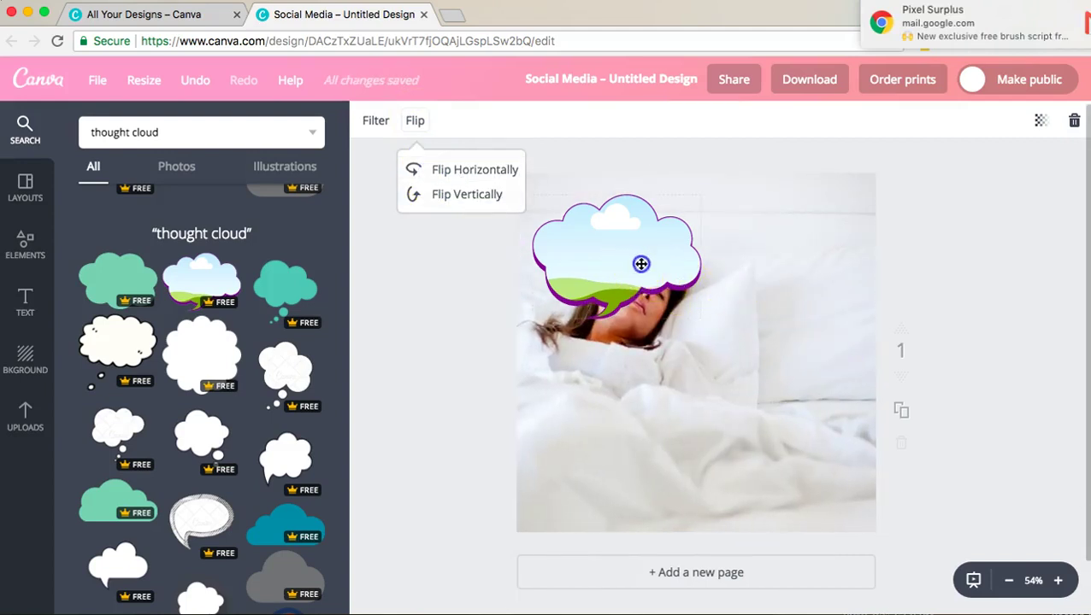
left_click_drag(636, 268, 774, 239)
left_click(808, 377)
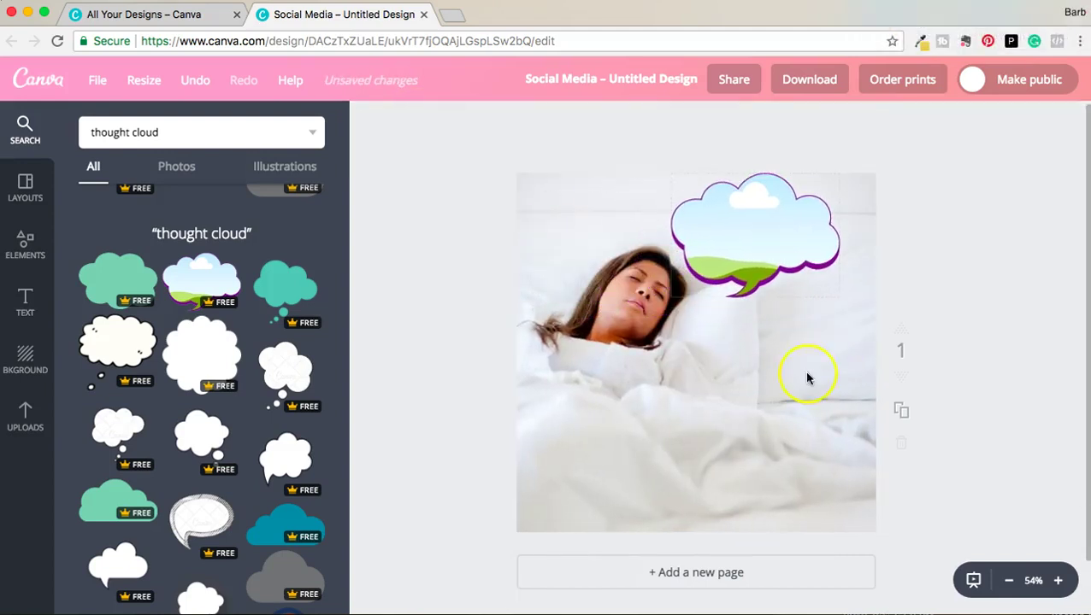
Enlarge the photo to cover the page and set it slightly lower.
left_click(839, 268)
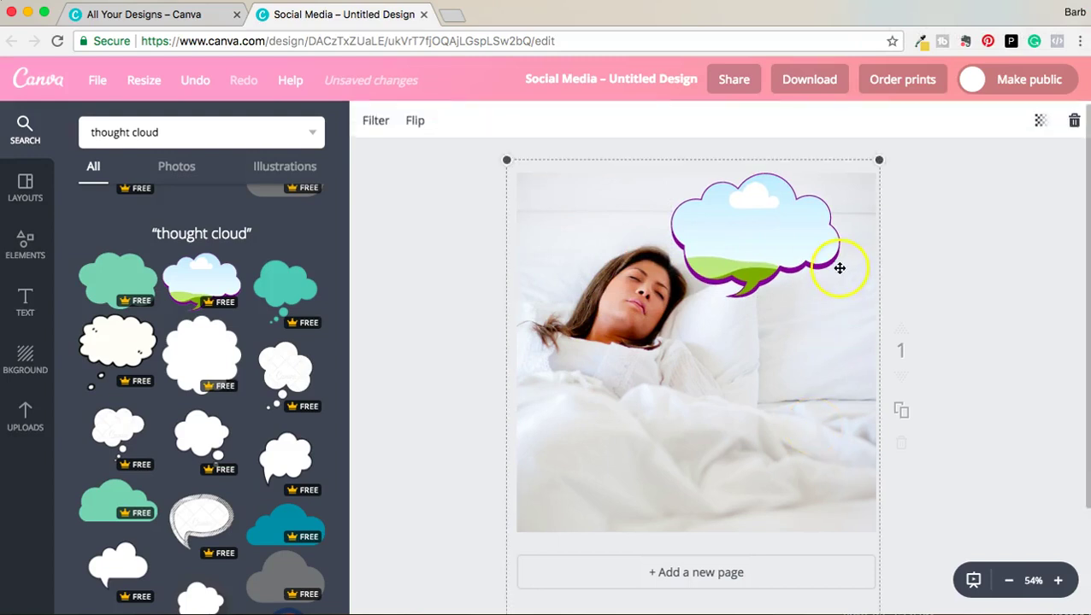
left_click_drag(874, 163, 919, 145)
mouse_move(853, 372)
left_mouse_down()
mouse_move(835, 413)
mouse_move(826, 399)
mouse_move(833, 406)
left_mouse_up()
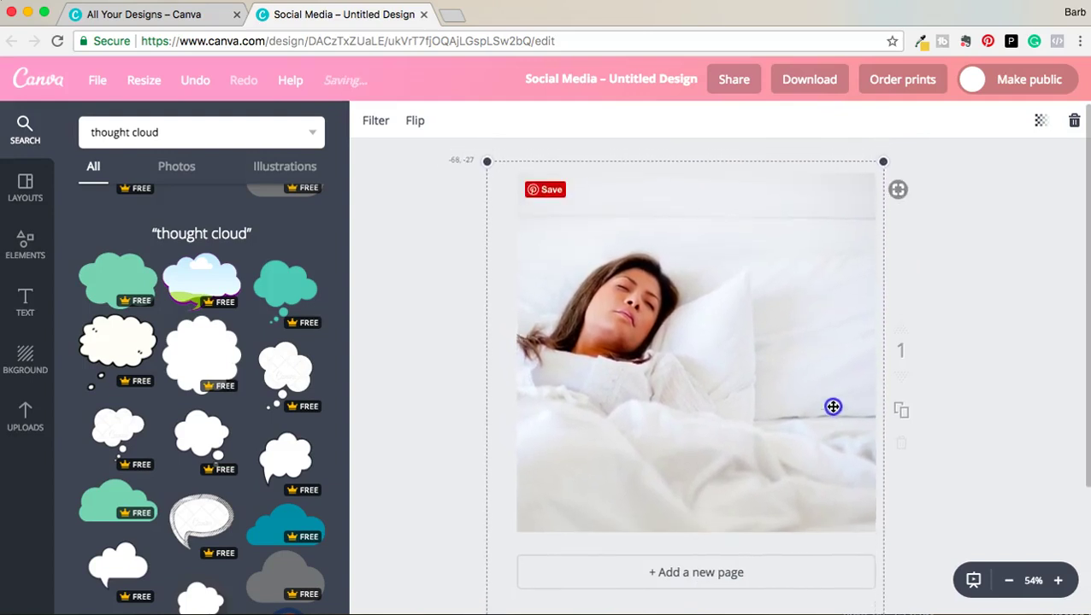
left_click(593, 225)
mouse_move(486, 162)
left_mouse_down()
mouse_move(513, 183)
mouse_move(497, 163)
left_mouse_up()
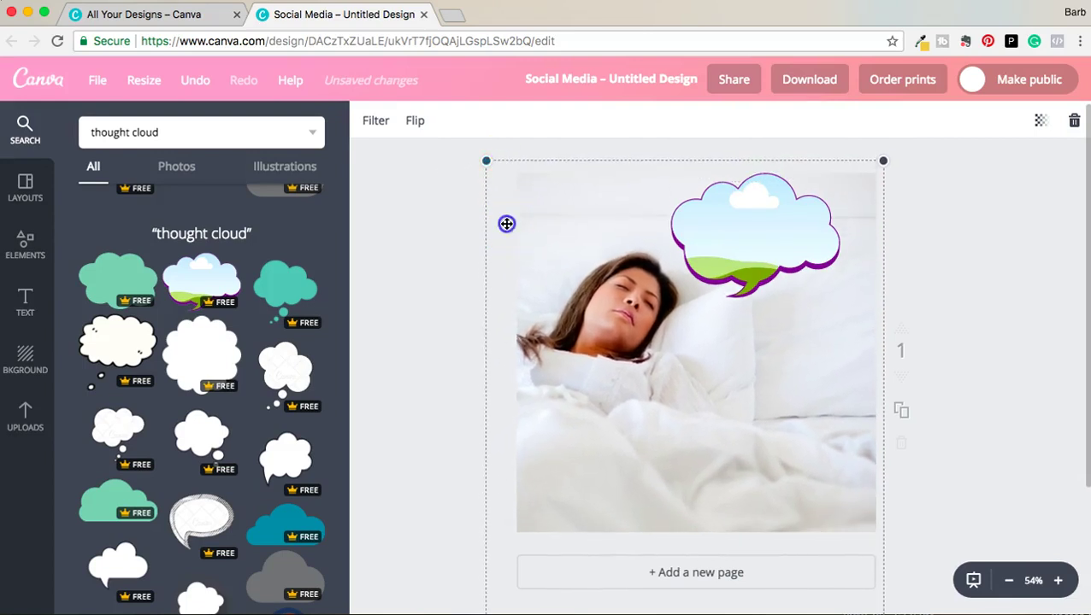
left_click_drag(506, 224, 519, 216)
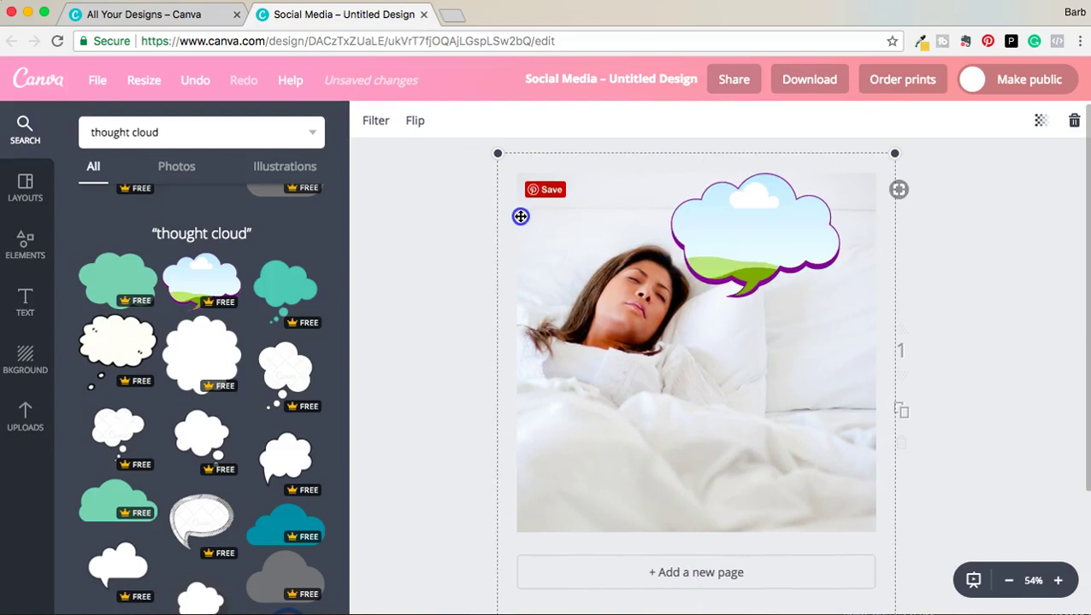
left_click(653, 195)
left_click_drag(577, 199, 575, 196)
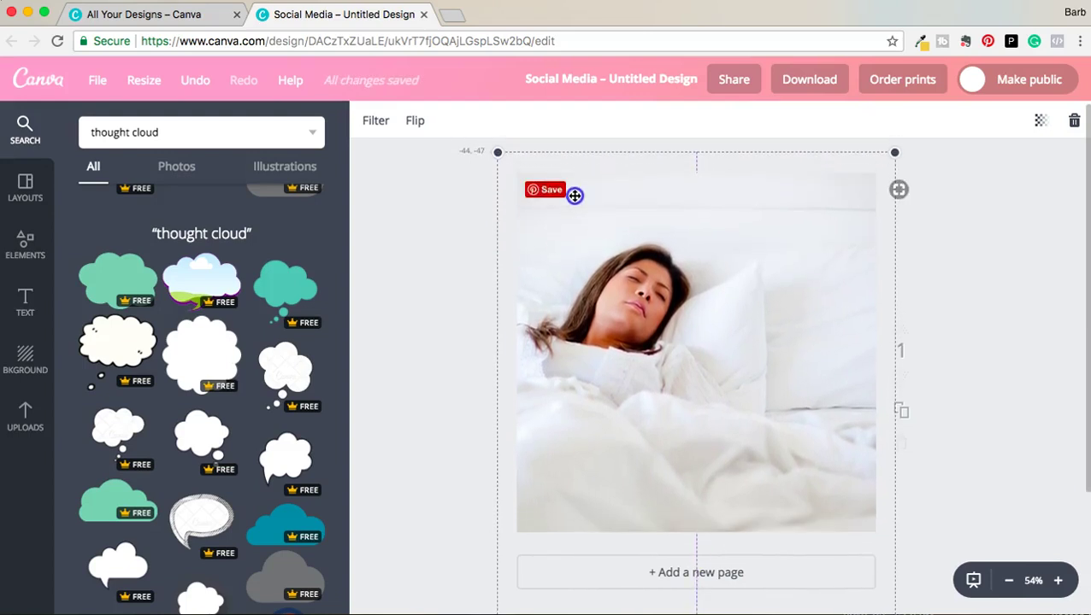
left_click_drag(574, 196, 575, 205)
Nudge the thought cloud into place above the woman's head.
left_click(823, 402)
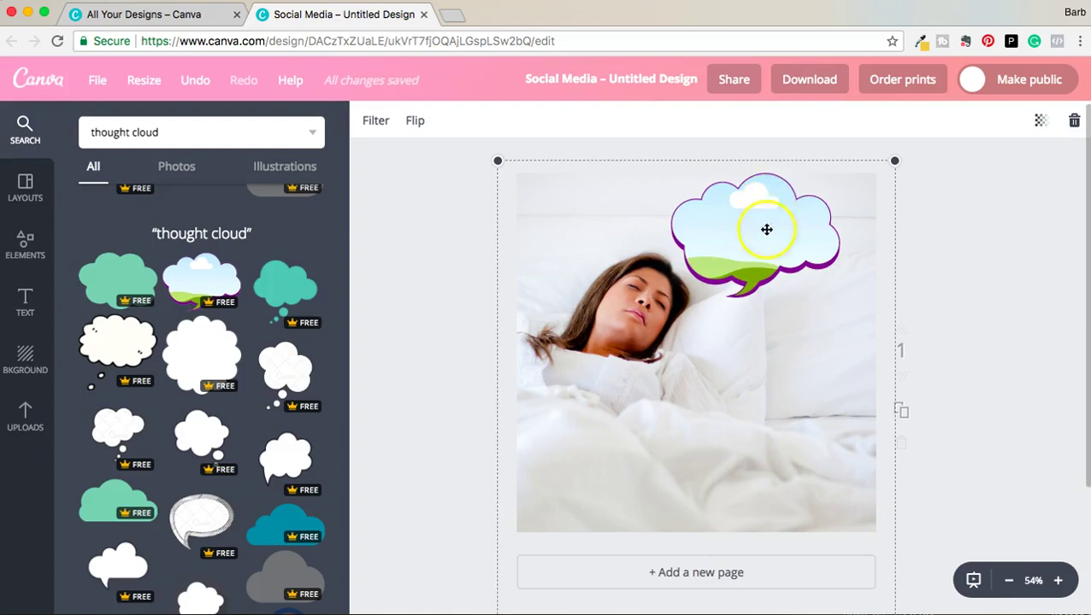
left_click_drag(767, 227, 778, 244)
left_click(735, 408)
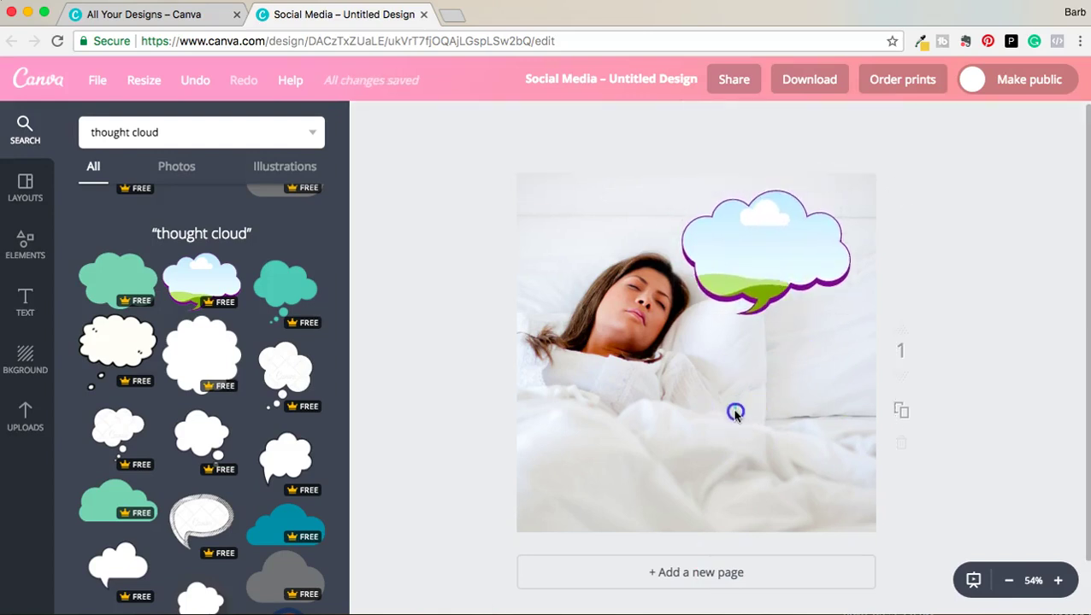
left_click_drag(680, 393, 678, 396)
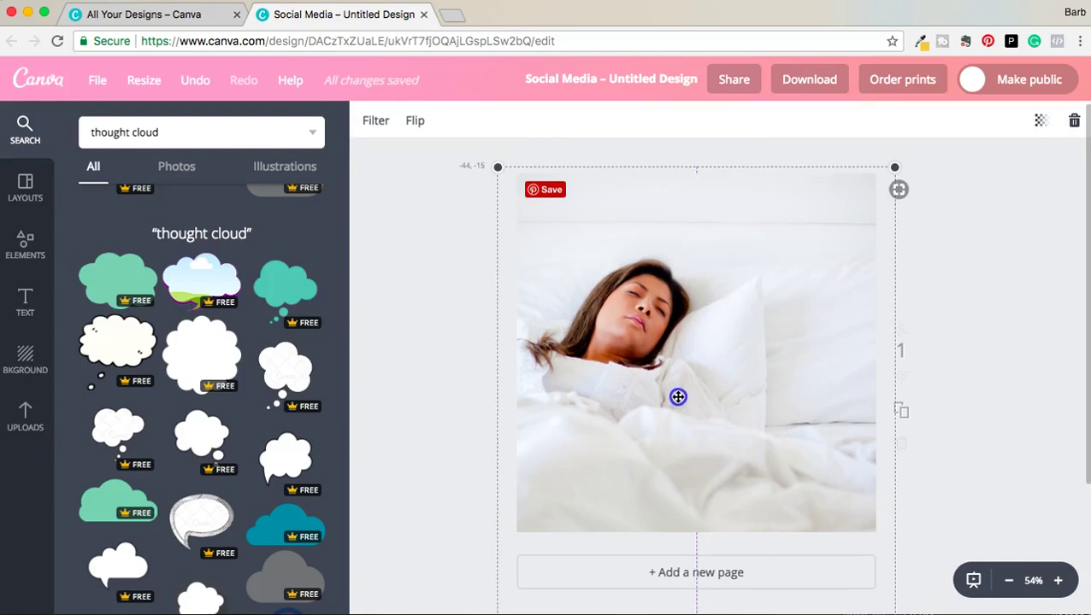
left_click_drag(762, 246, 758, 245)
Change the thought cloud's outline colour from purple to red.
left_click(755, 300)
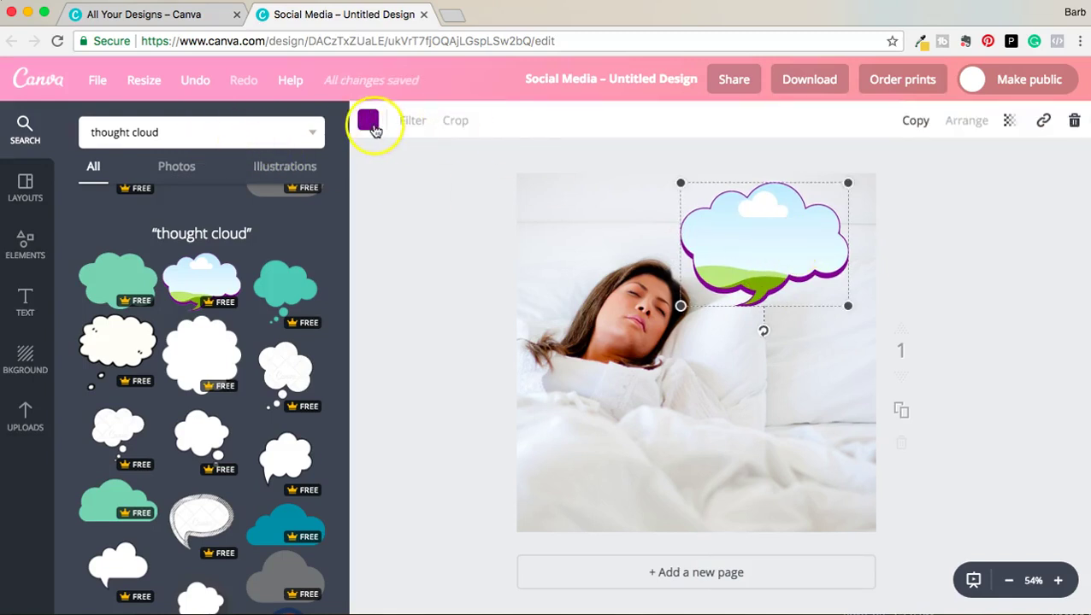
left_click(370, 124)
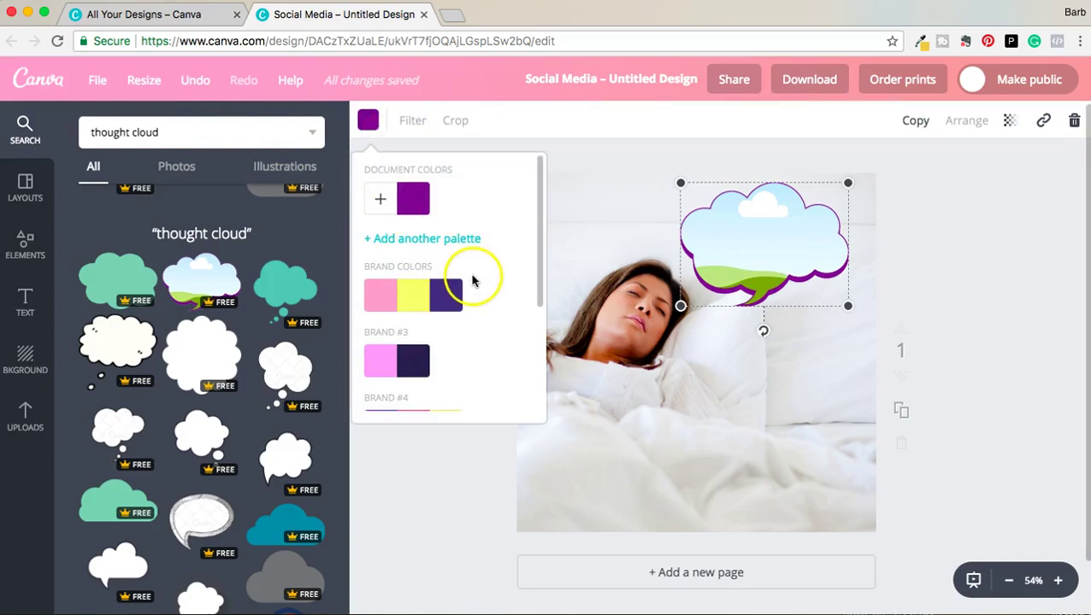
scroll(472, 280, "down", 2)
scroll(472, 281, "down", 2)
left_click(381, 313)
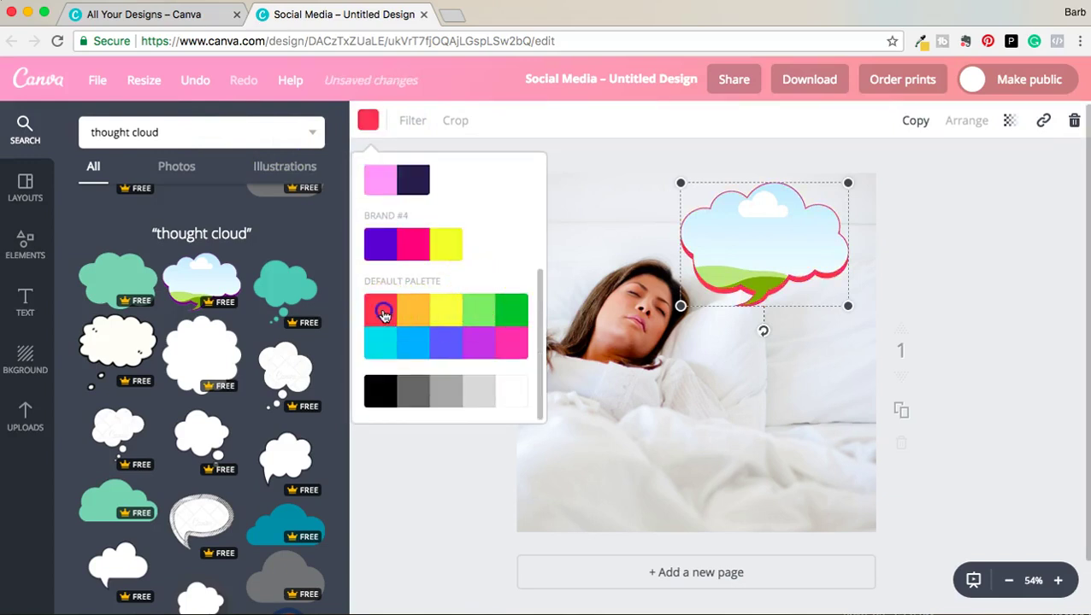
left_click(994, 310)
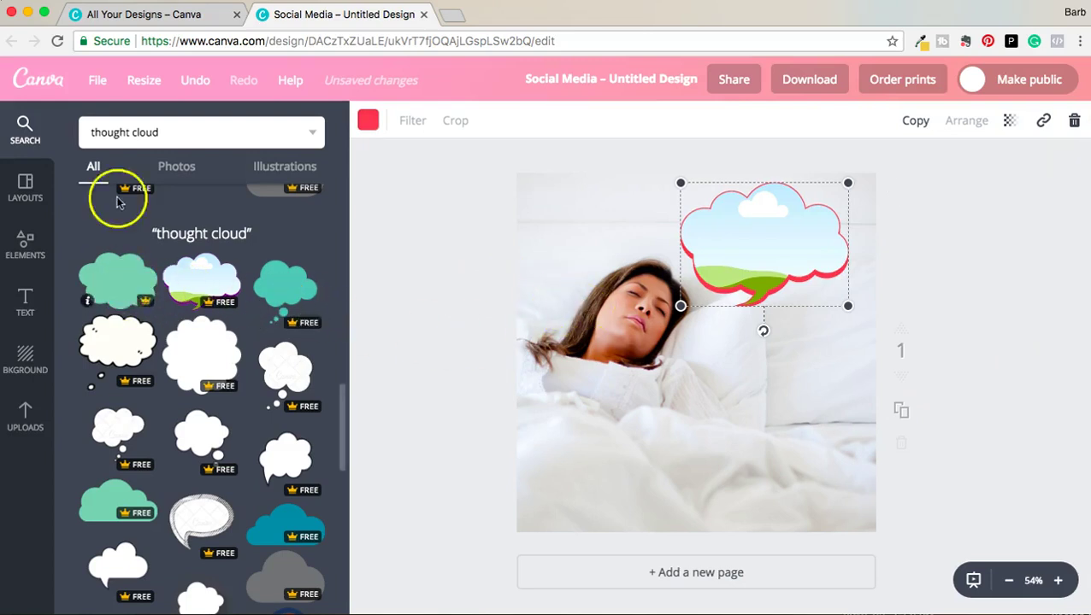
Replace the search query with 'money' and run the search.
triple_click(150, 134)
key("BackSpace")
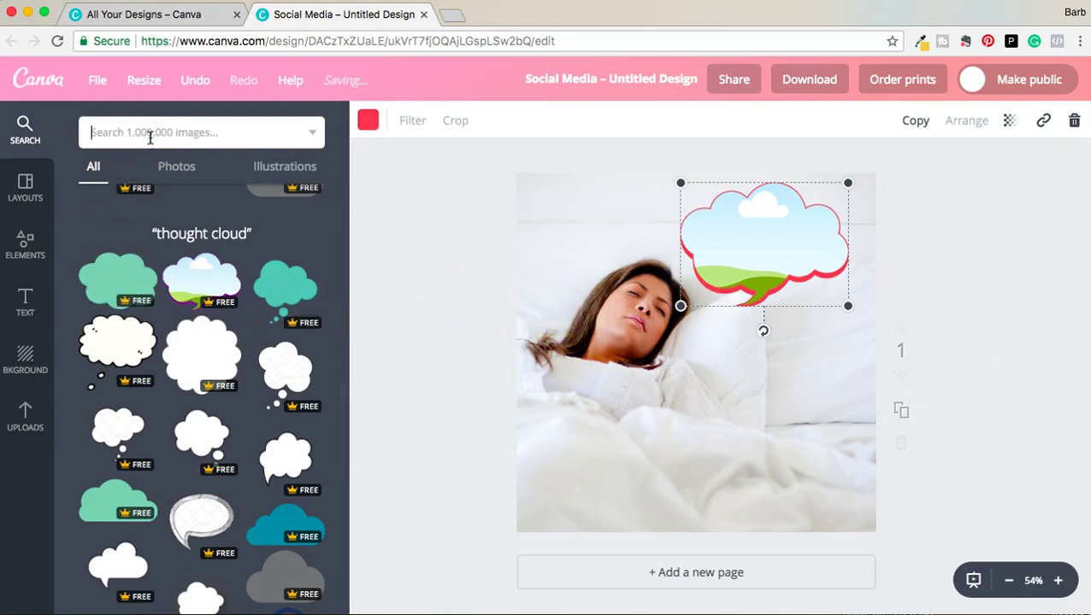
type("money")
key("Return")
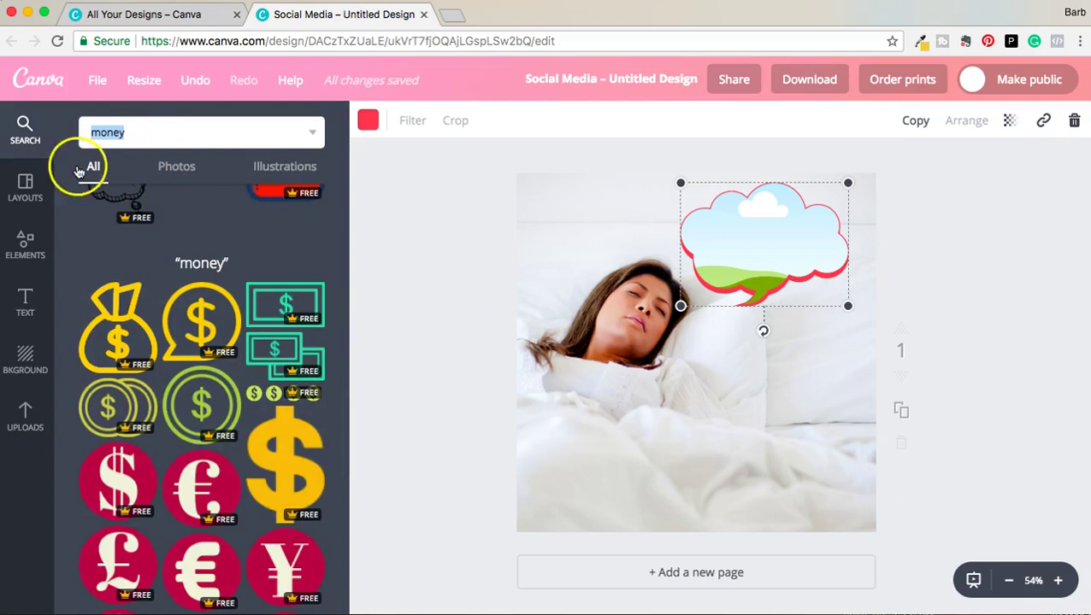
Keep the Free only filter and add the pile-of-dollar-bills image to the design.
left_click(312, 133)
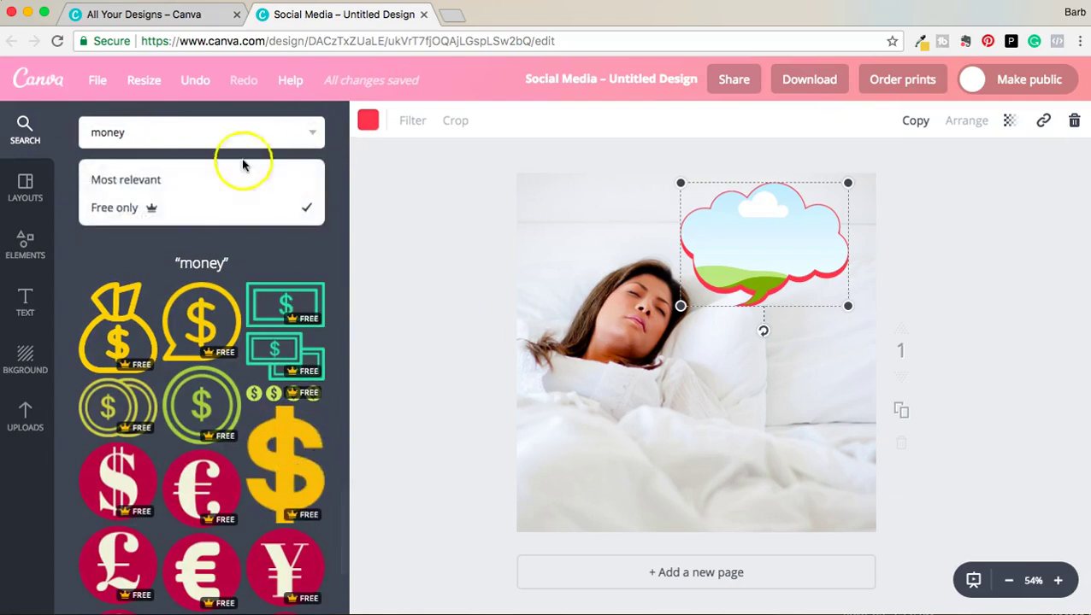
left_click(181, 205)
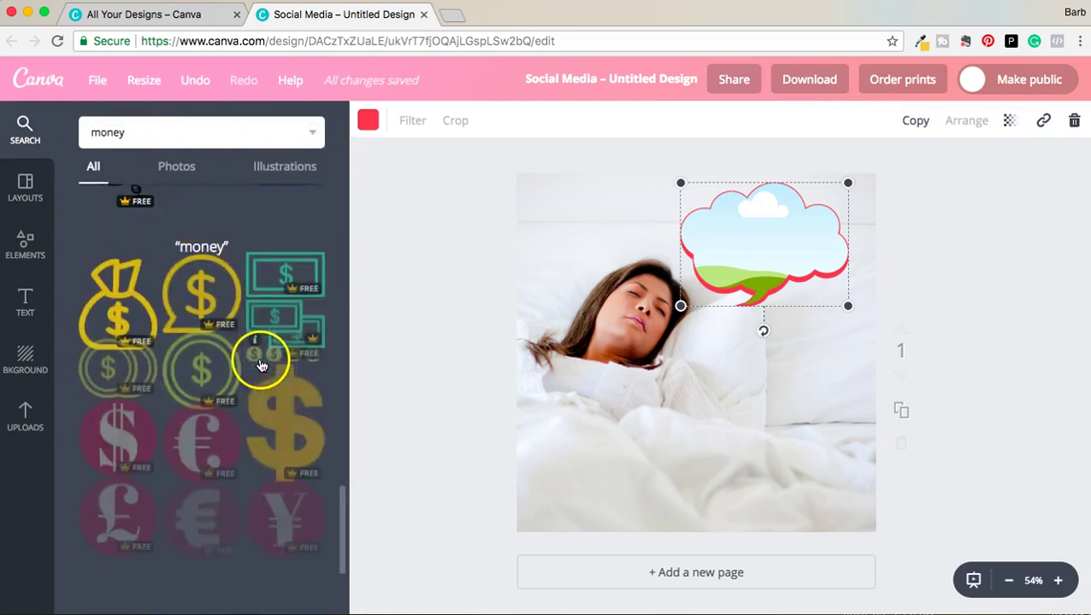
scroll(260, 365, "down", 3)
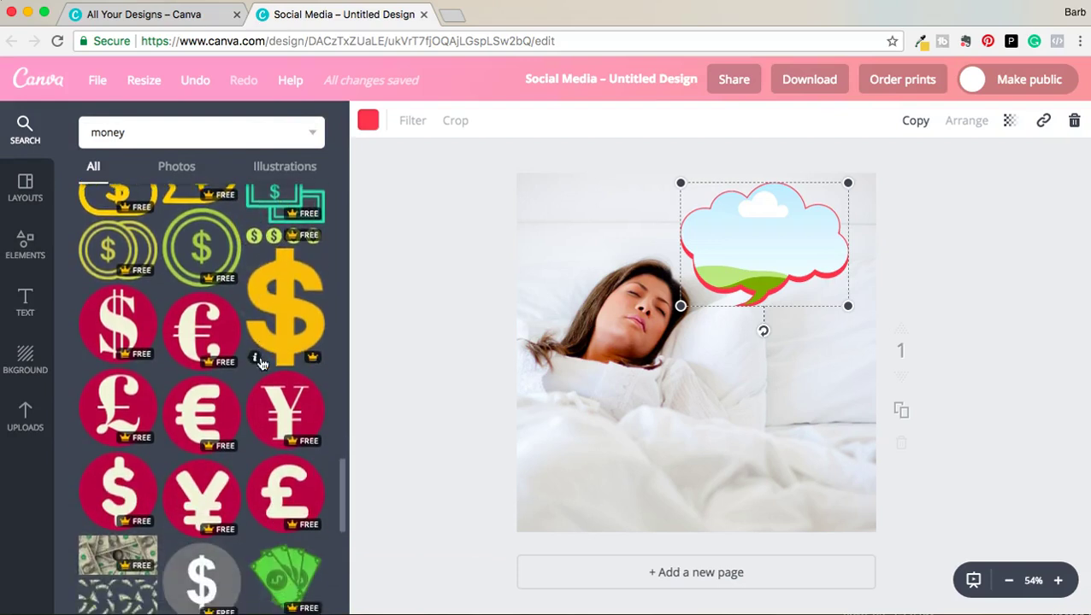
scroll(260, 365, "down", 3)
scroll(265, 342, "down", 2)
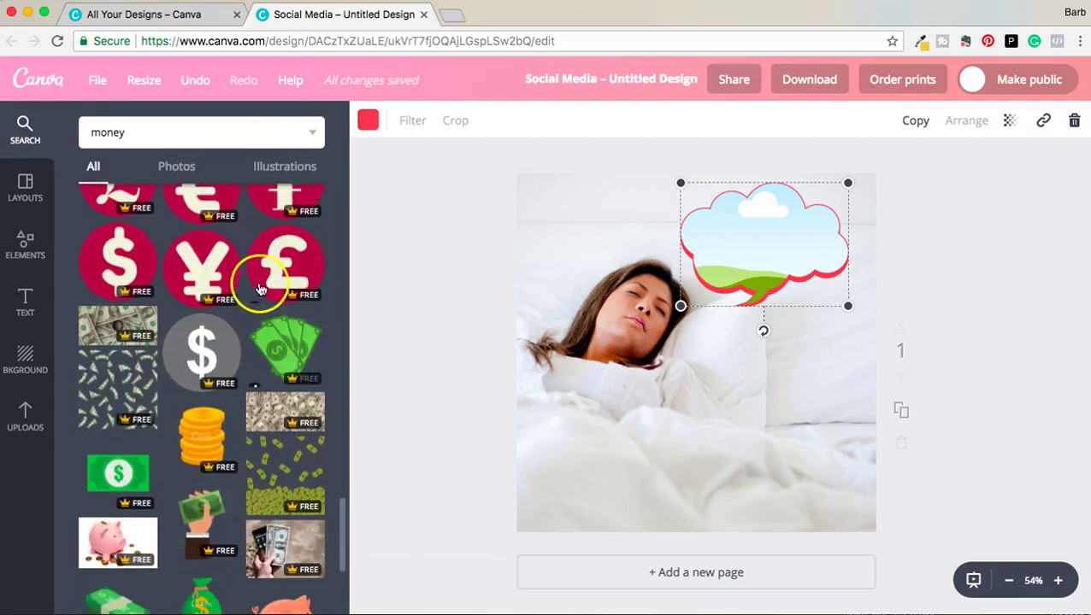
scroll(261, 295, "down", 1)
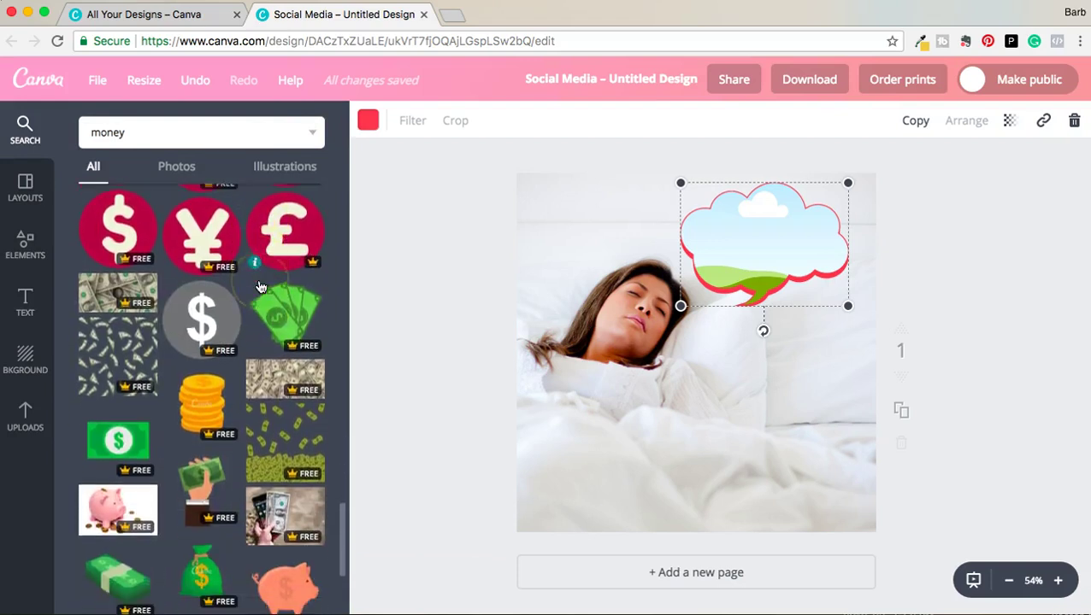
left_click(282, 391)
Drop the dollar-bills image into the thought cloud frame.
mouse_move(742, 406)
left_mouse_down()
mouse_move(557, 355)
mouse_move(824, 396)
left_mouse_up()
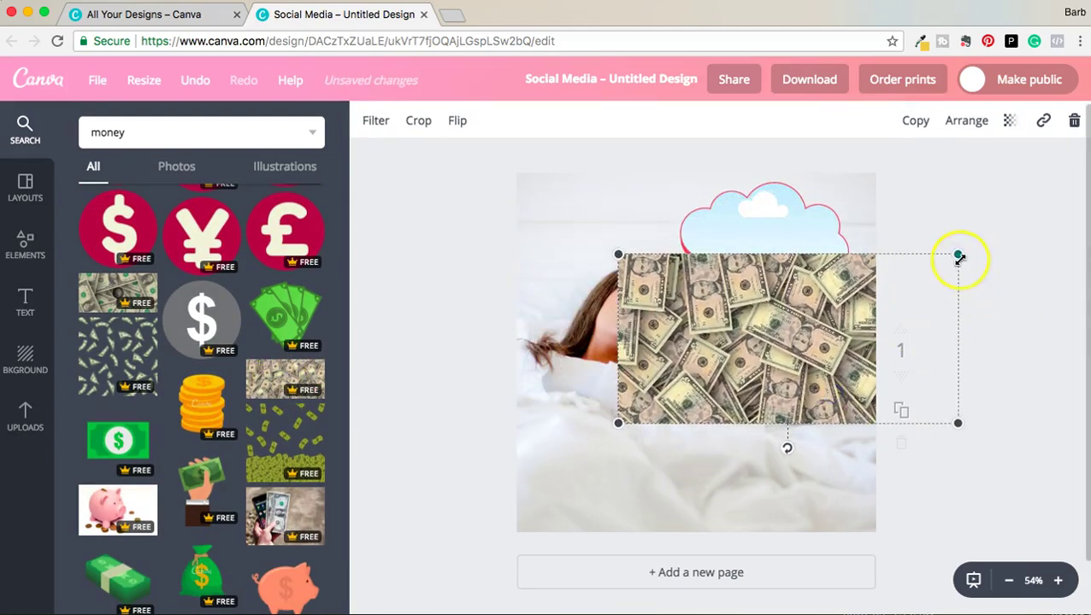
mouse_move(958, 257)
left_mouse_down()
mouse_move(731, 366)
mouse_move(735, 244)
left_mouse_up()
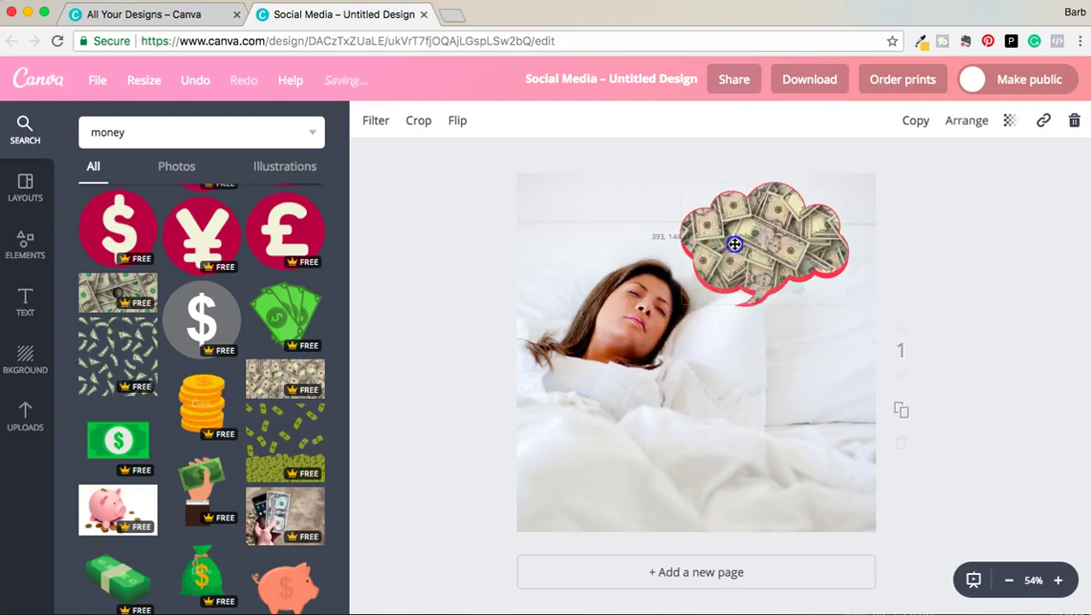
left_click(555, 276)
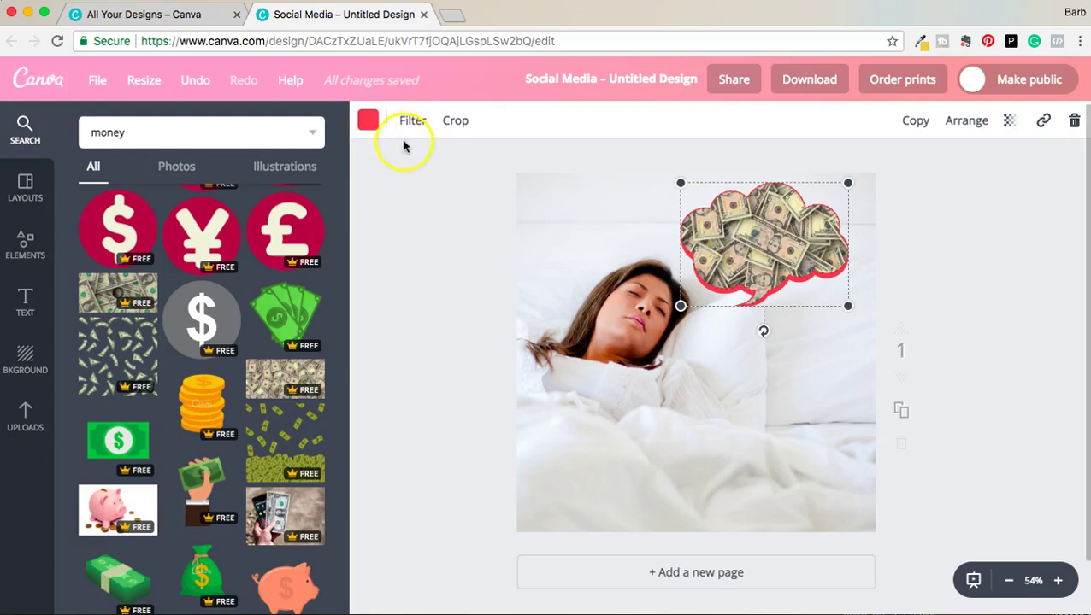
Change the cloud outline from red to Brand #4 hot pink.
left_click(368, 122)
scroll(451, 314, "down", 3)
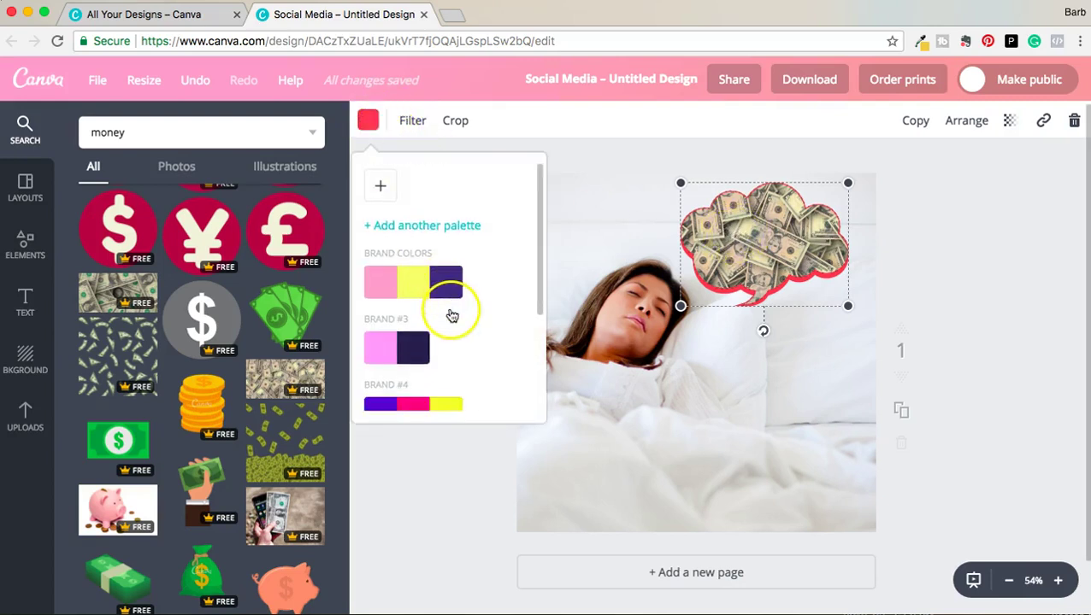
left_click(411, 327)
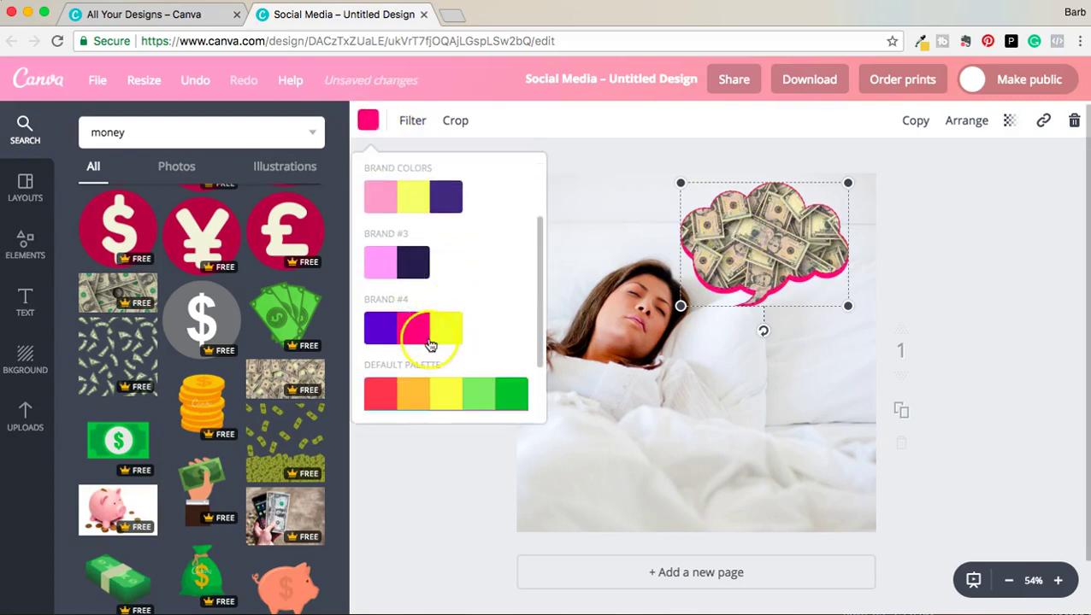
left_click(795, 483)
left_click(627, 362)
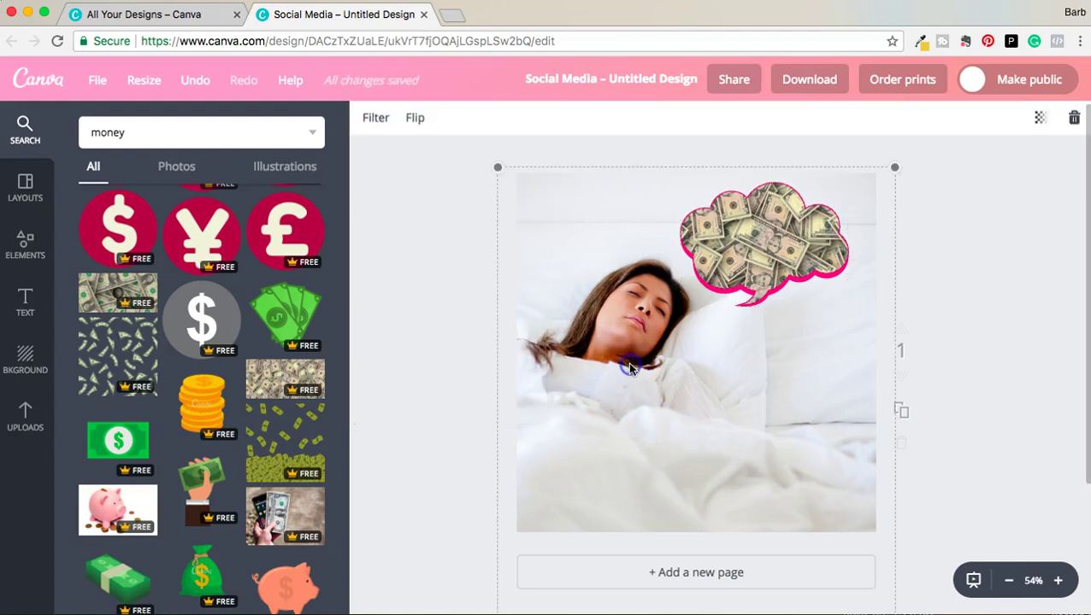
Enlarge the woman photo past the page edges and shift it down and left.
left_click_drag(894, 168, 884, 174)
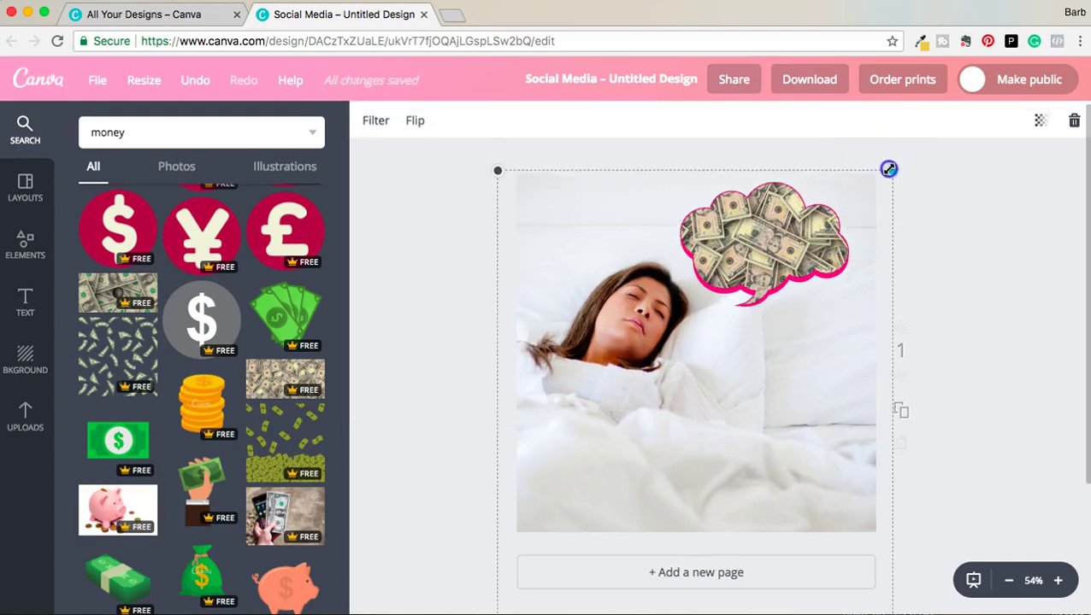
left_click_drag(801, 400, 800, 411)
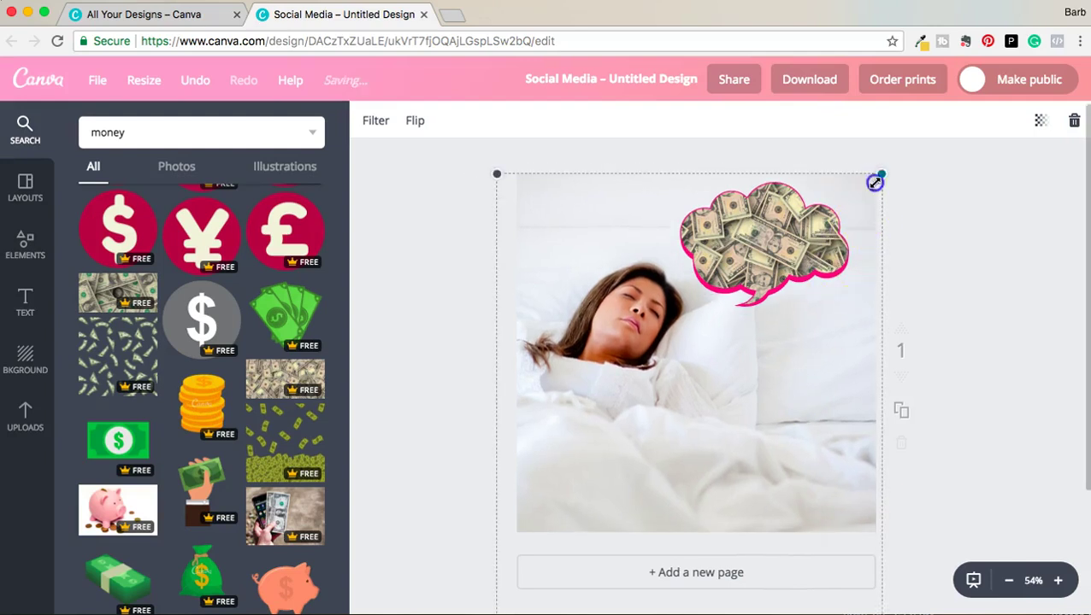
left_click_drag(881, 174, 988, 121)
left_click(670, 419)
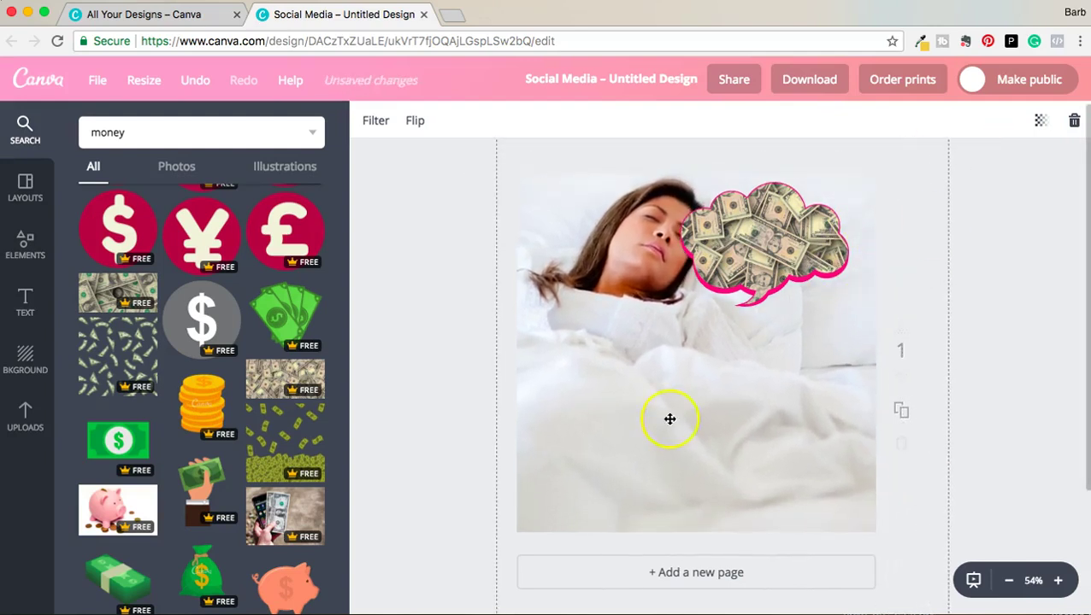
left_click_drag(670, 419, 644, 505)
left_click(645, 505)
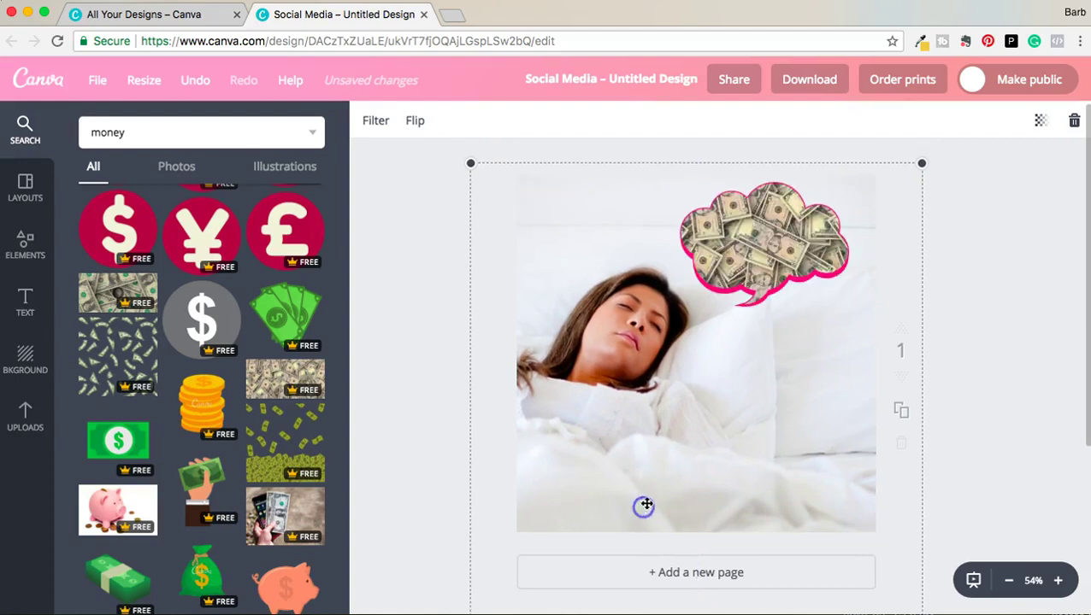
left_click(733, 377)
left_click(747, 376)
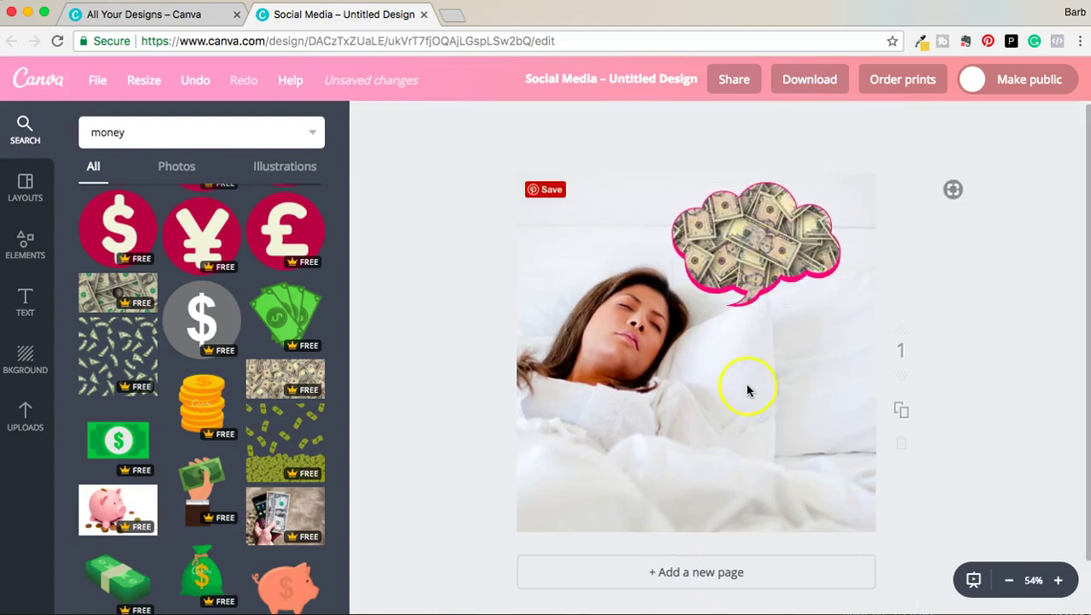
Enlarge the money-filled thought cloud and move it slightly up.
left_click(779, 218)
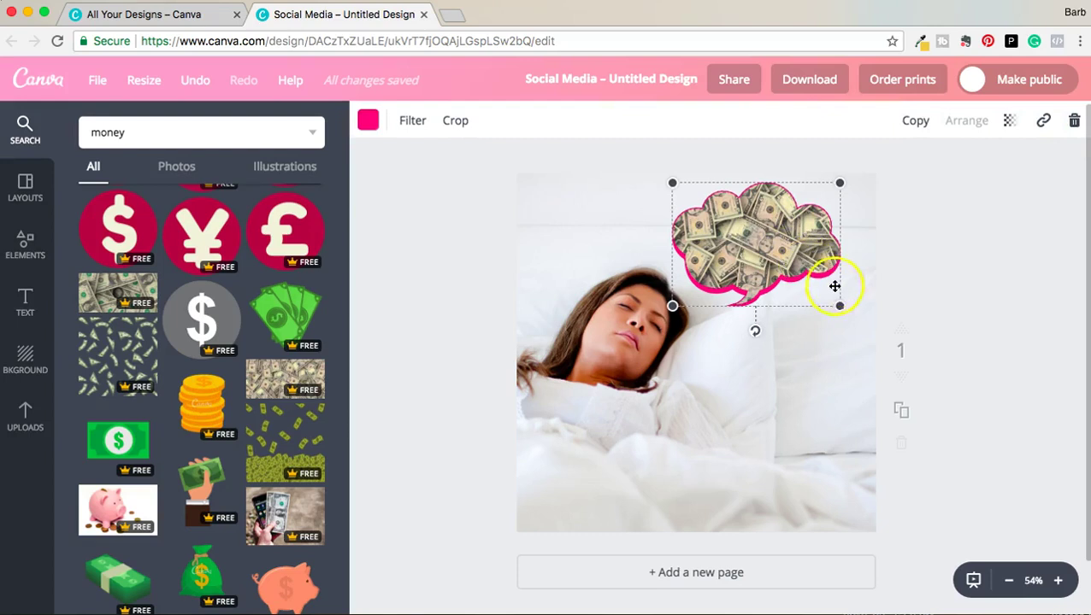
left_click_drag(849, 317, 859, 325)
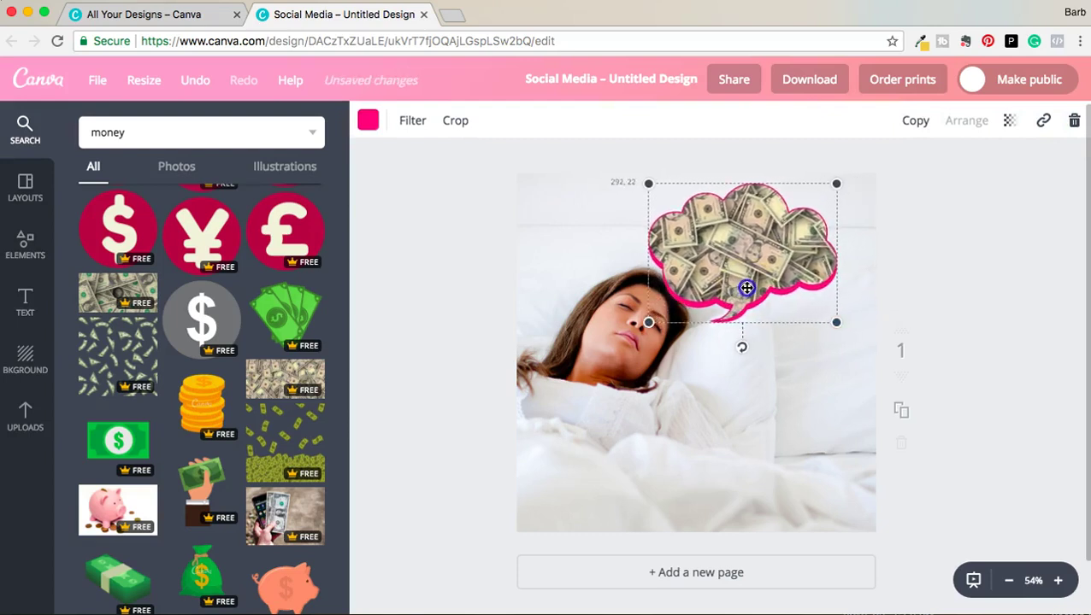
mouse_move(768, 285)
left_mouse_down()
mouse_move(746, 276)
mouse_move(766, 274)
left_mouse_up()
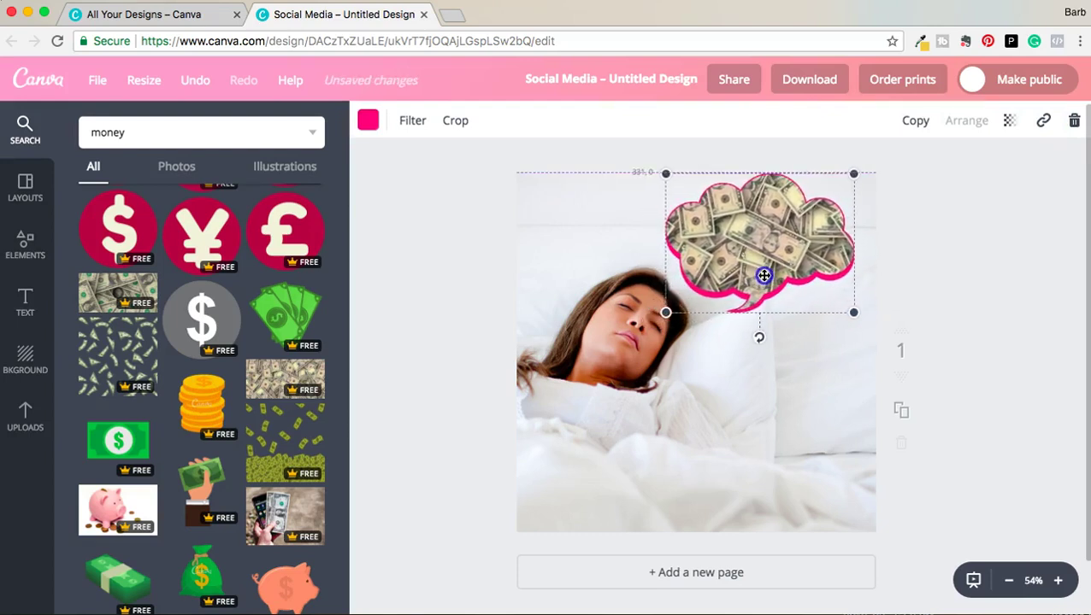
left_click(501, 174)
Enlarge the photo further, lower it, and move the money cloud to the page top.
left_click(557, 271)
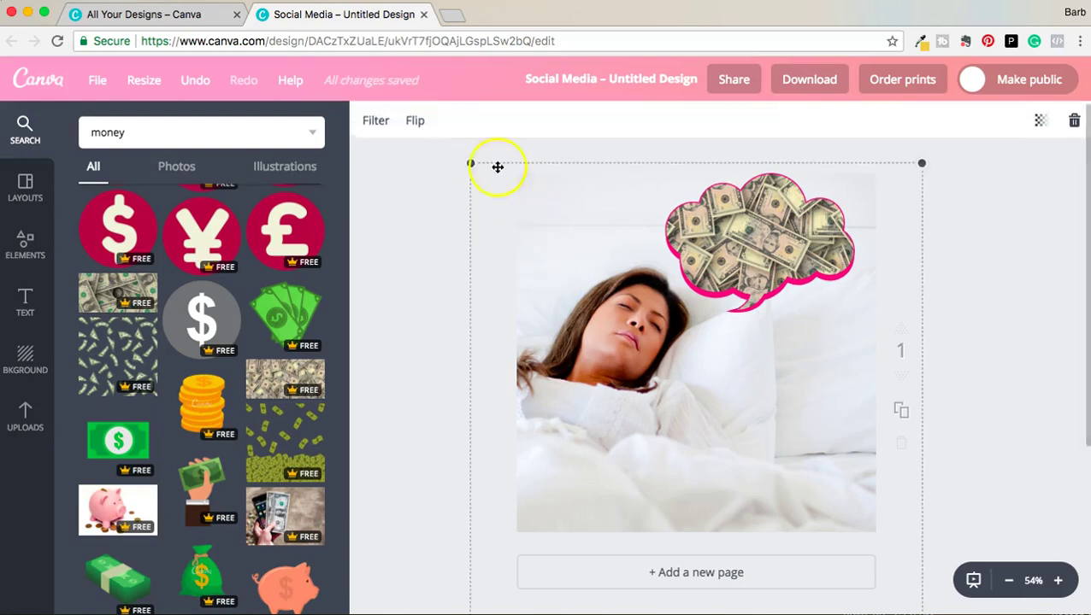
left_click_drag(471, 164, 413, 154)
mouse_move(752, 455)
left_mouse_down()
mouse_move(766, 516)
mouse_move(796, 504)
left_mouse_up()
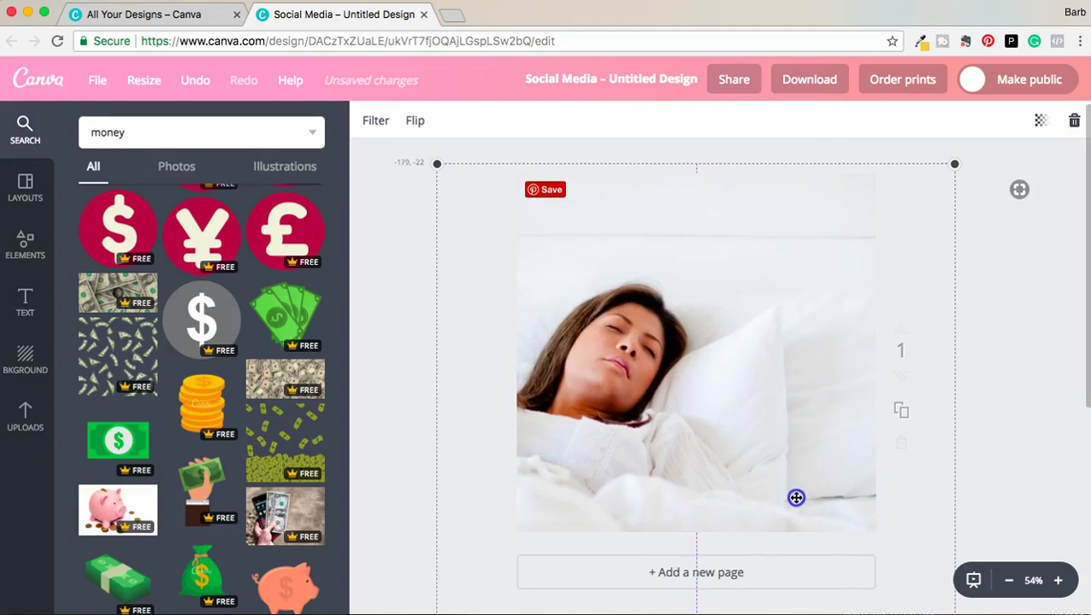
left_click_drag(807, 285, 796, 296)
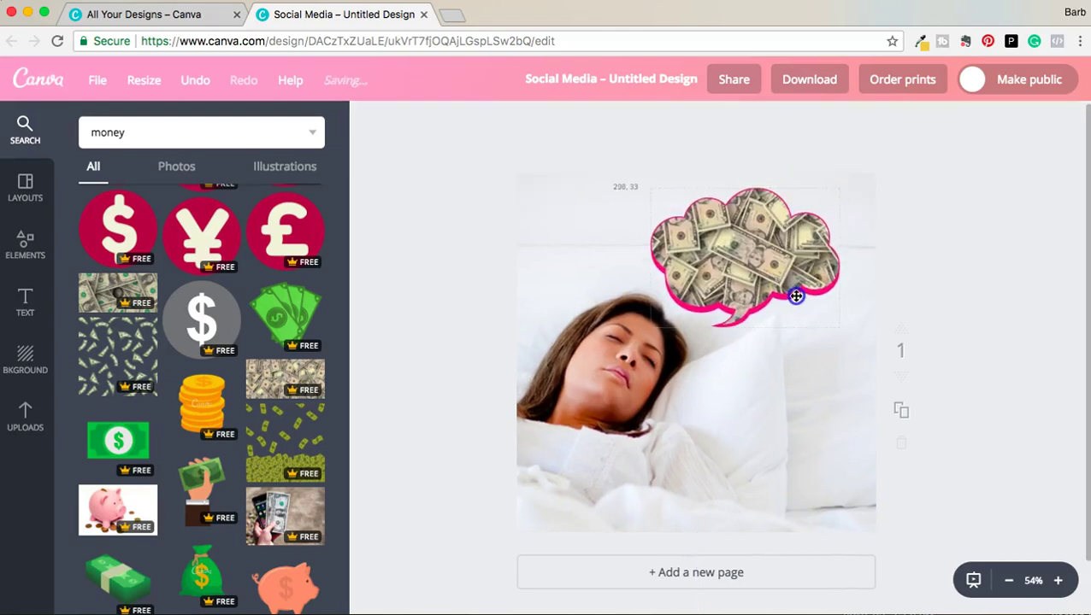
left_click(969, 263)
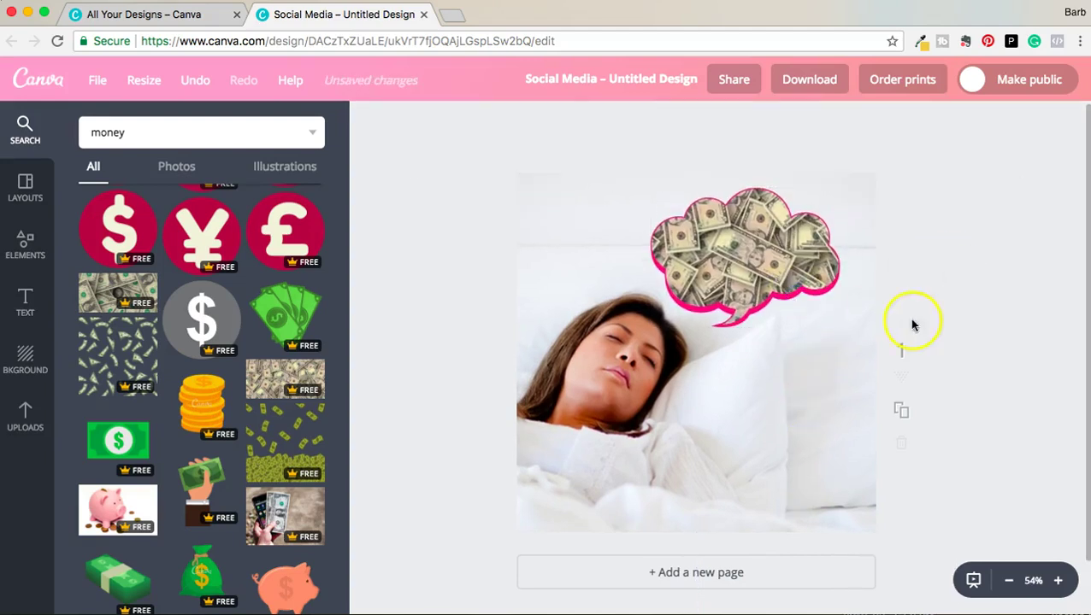
left_click_drag(779, 264, 765, 248)
left_click(934, 277)
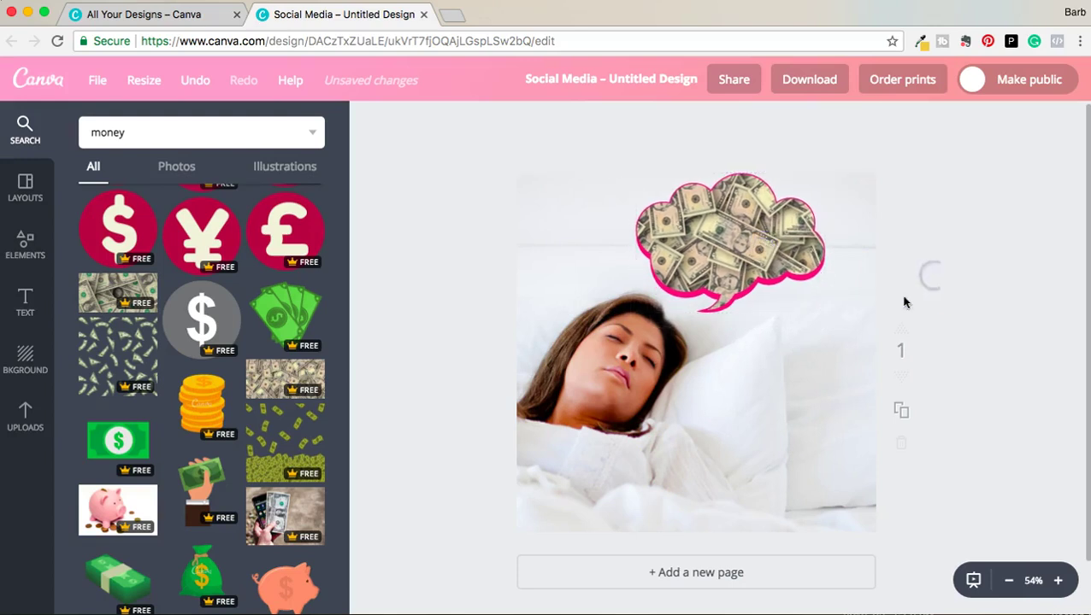
Add a subheading reading 'Do you want to make money while you sleep?' at lower right.
left_click(26, 312)
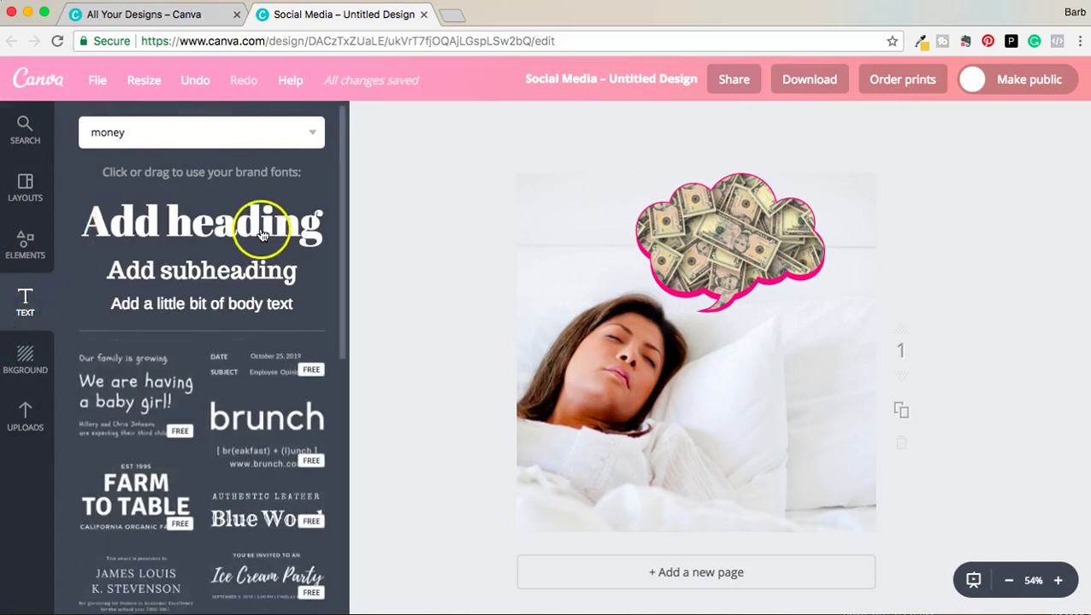
left_click(260, 260)
left_click(715, 353)
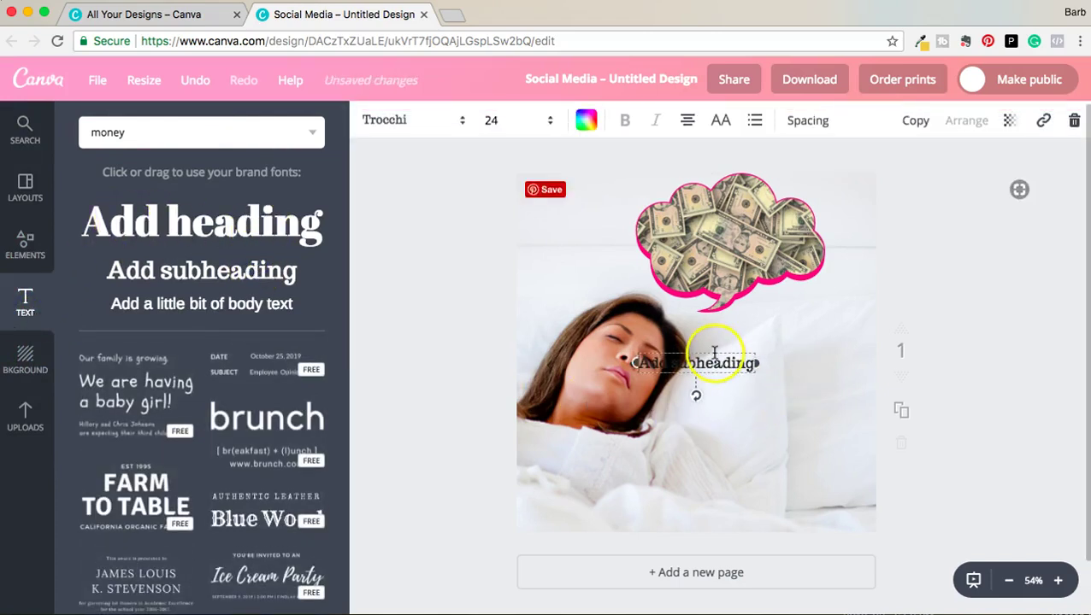
left_click_drag(715, 355, 817, 388)
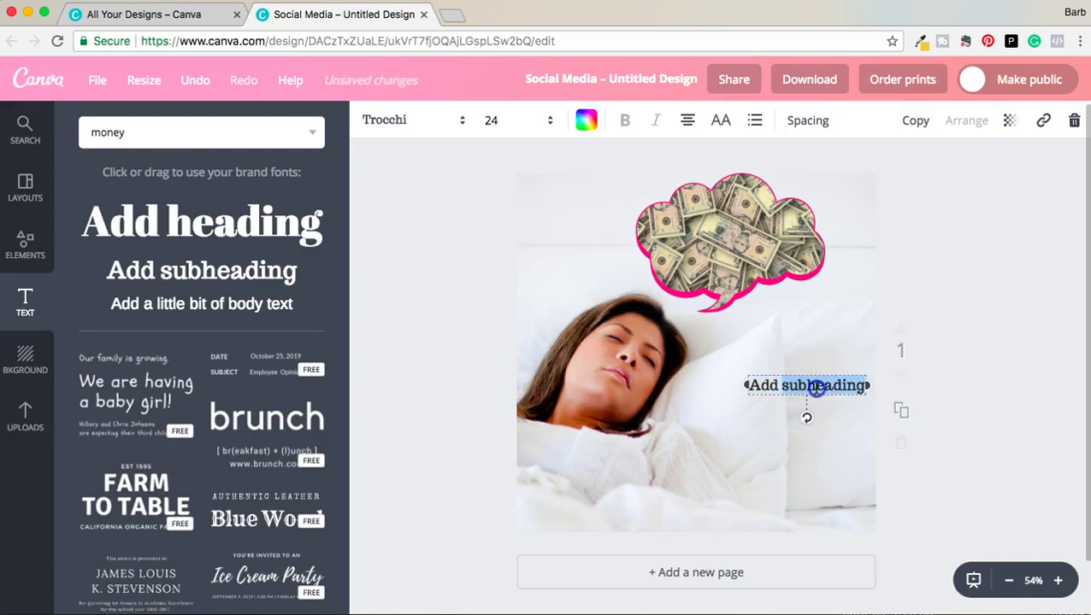
triple_click(816, 387)
type("Do")
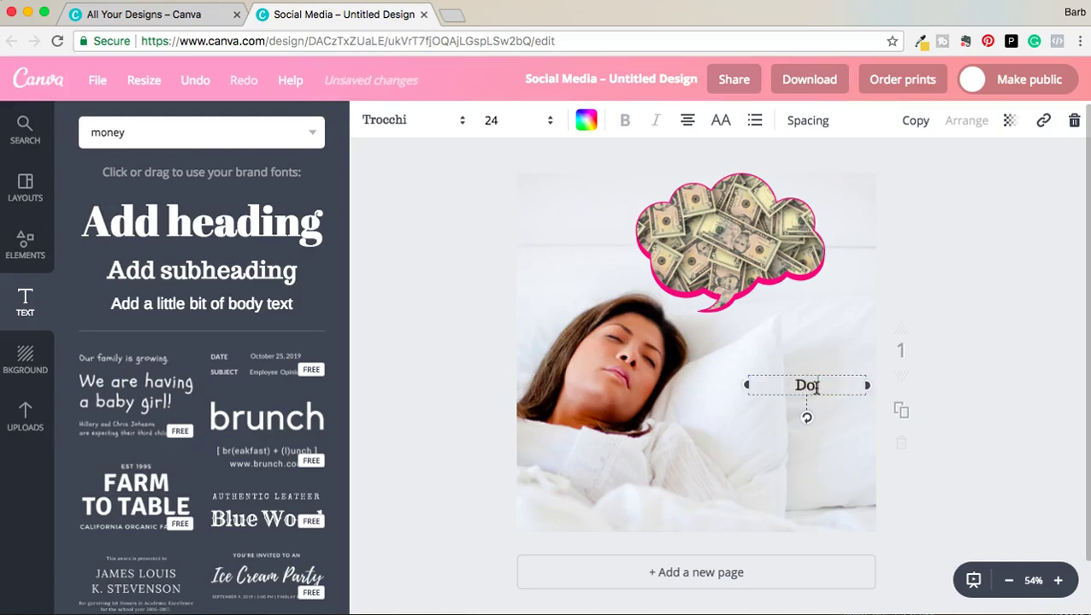
type(" you want to mak")
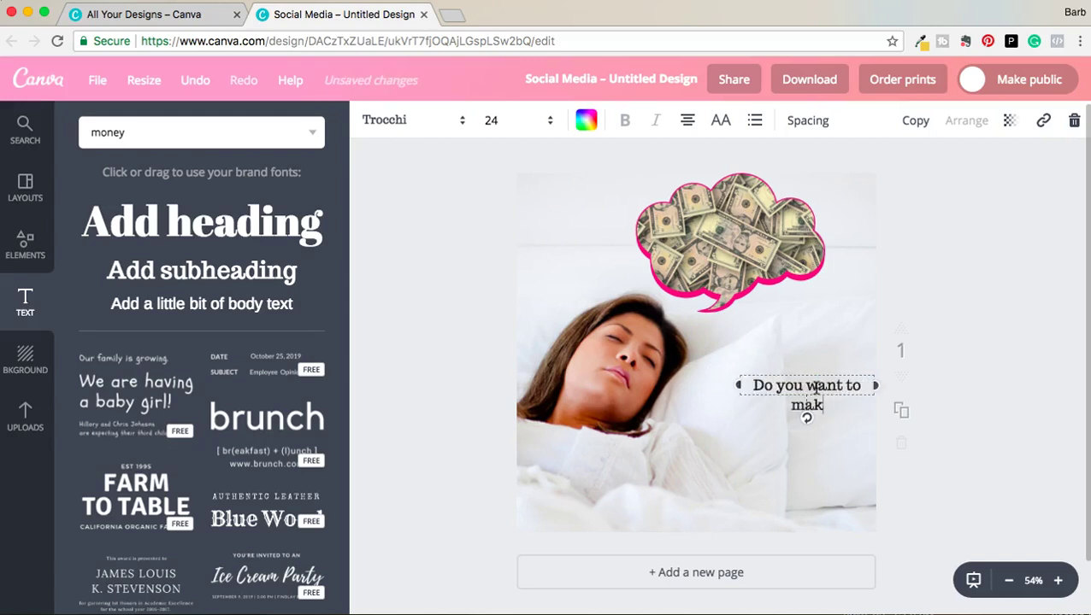
type("e money while you")
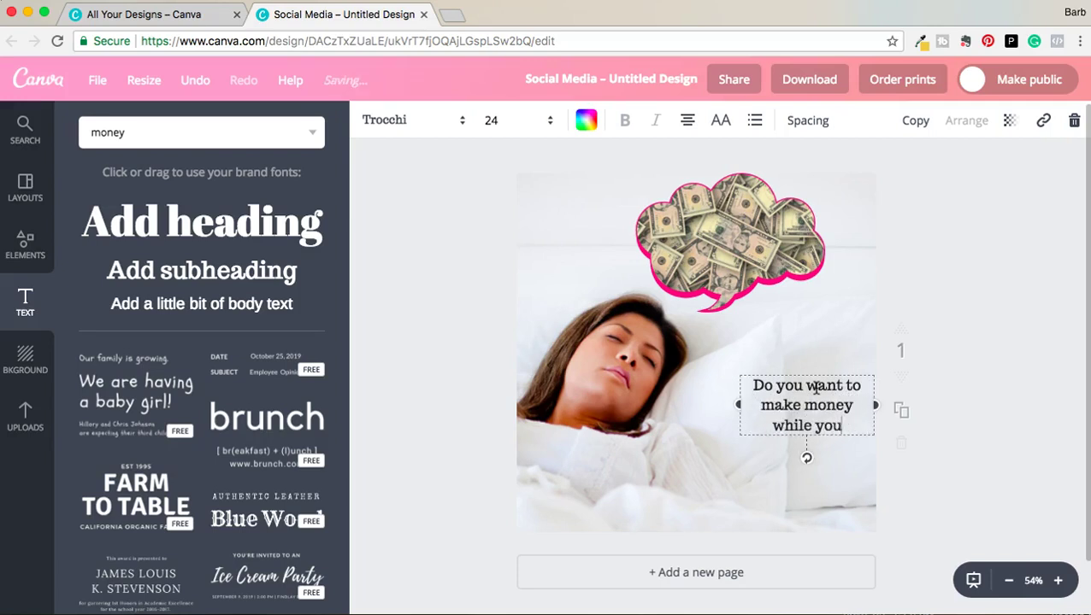
type(" slee")
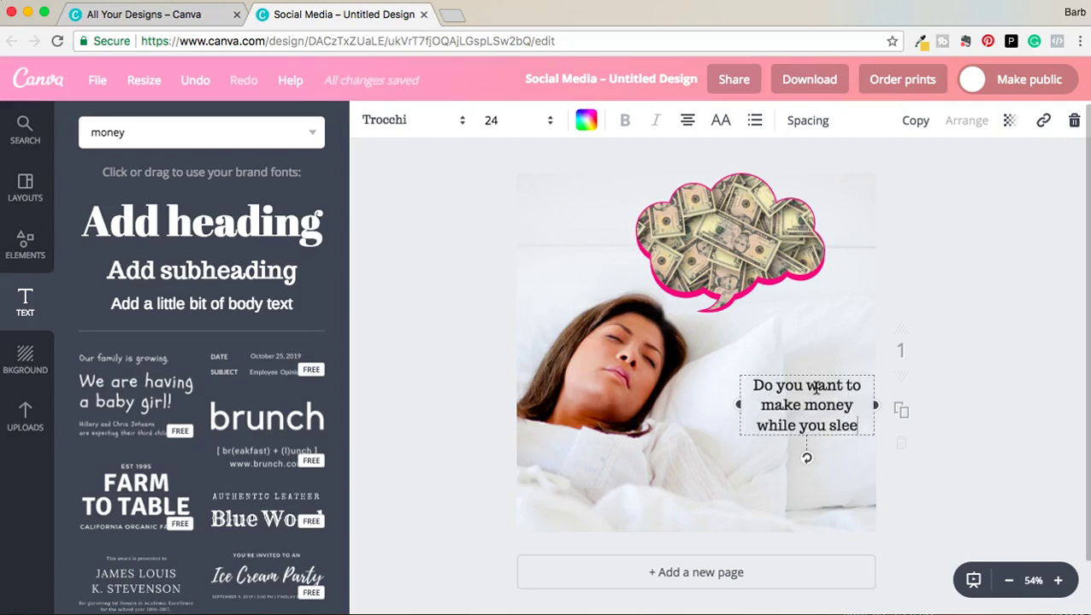
type("p?")
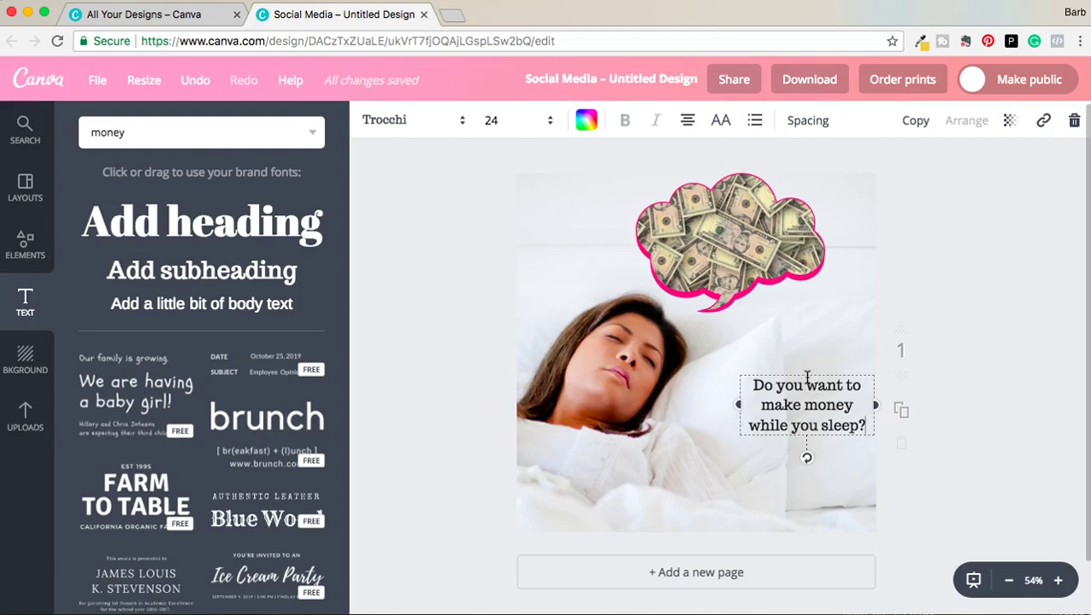
mouse_move(806, 378)
left_mouse_down()
mouse_move(785, 405)
mouse_move(793, 455)
left_mouse_up()
left_click(821, 341)
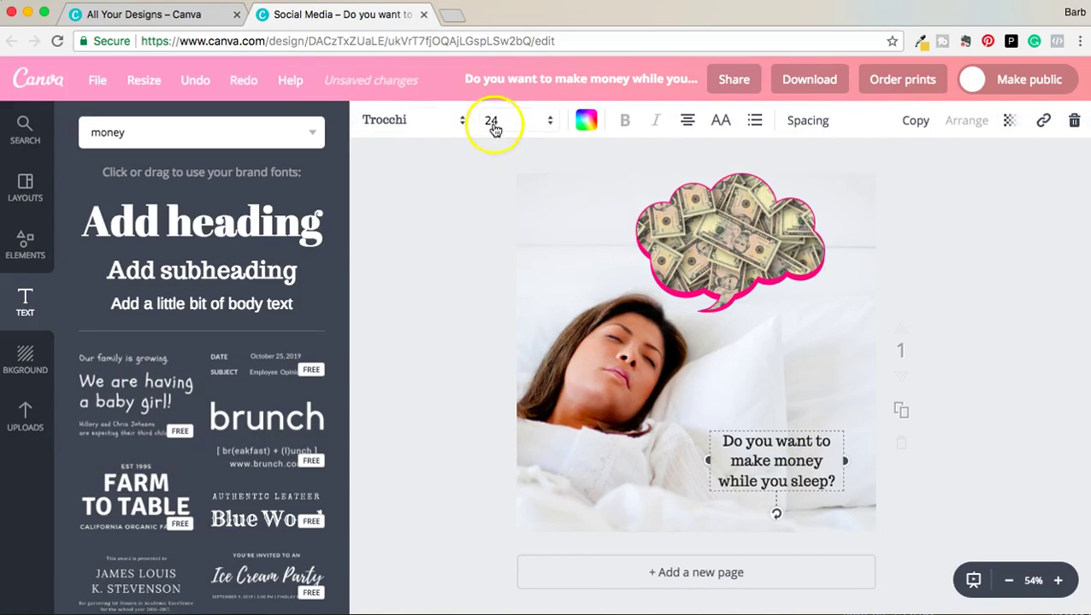
Set the caption to size 42 and widen it to three lines in the bottom-right corner.
left_click(505, 121)
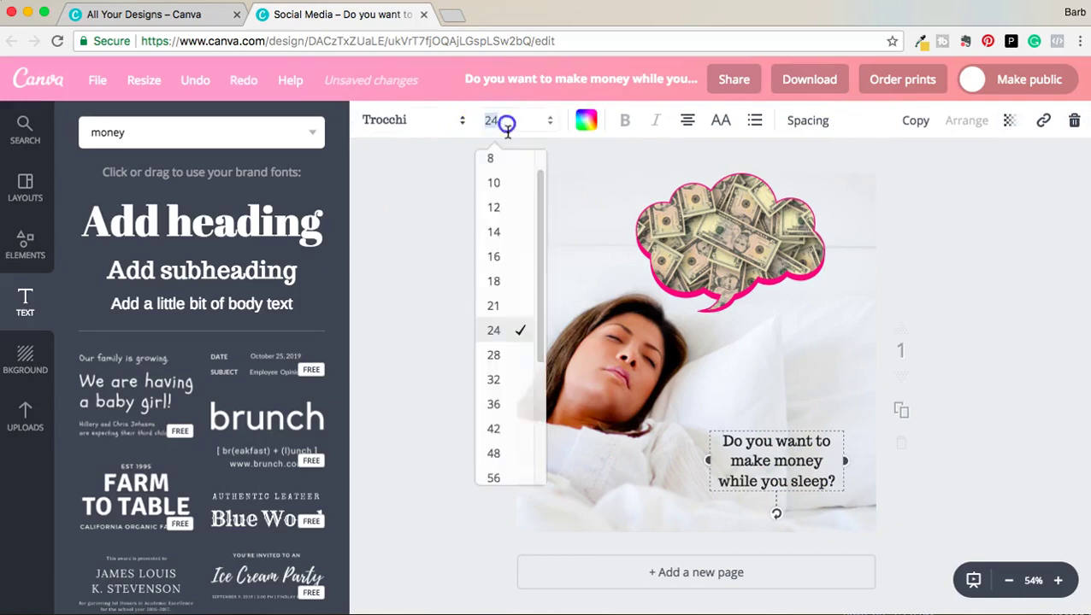
left_click(507, 430)
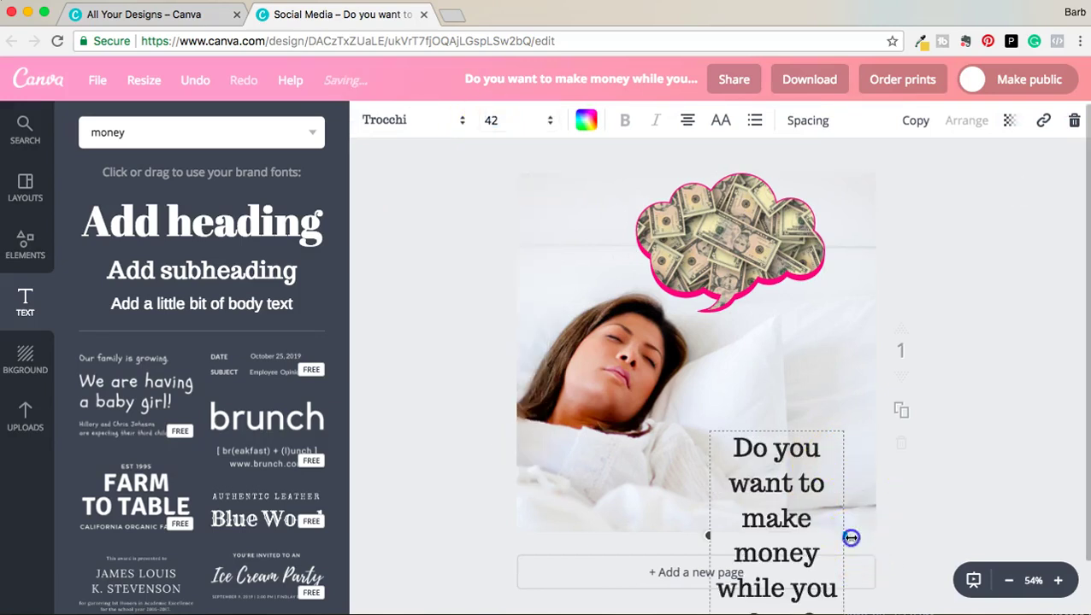
left_click_drag(846, 536, 936, 541)
left_click_drag(769, 430, 710, 429)
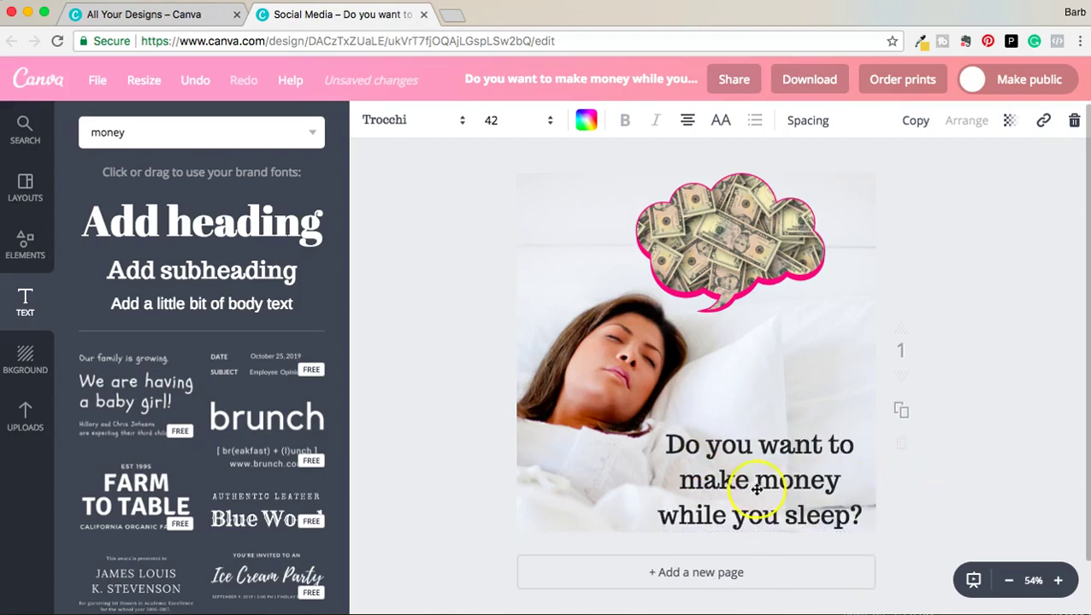
left_click_drag(727, 476, 731, 471)
left_click(819, 472)
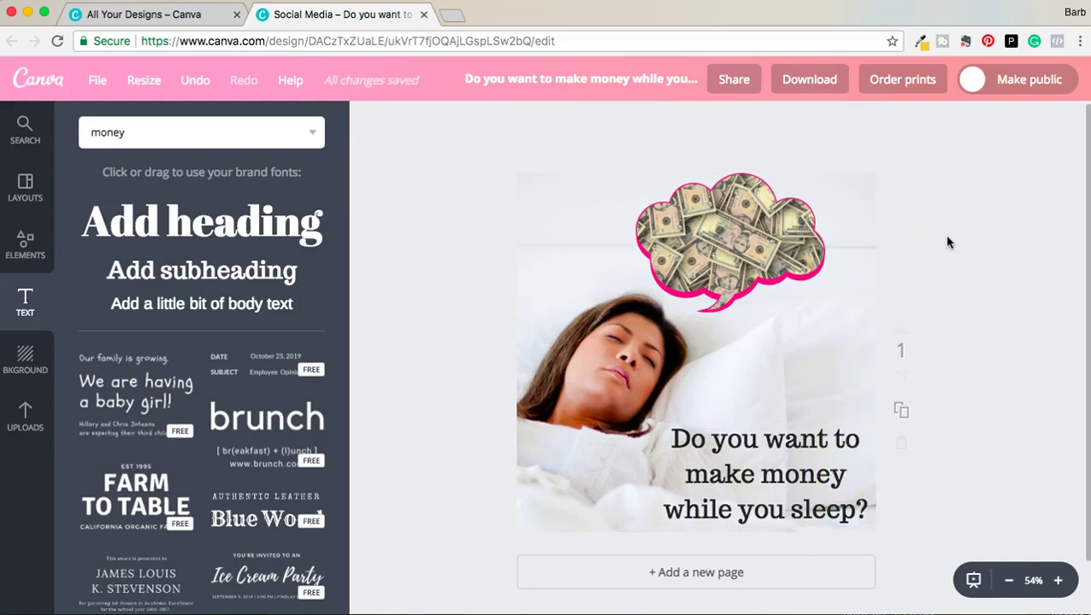
left_click(733, 250)
Show the Elements Frames collection and scroll through it, leaving the money cloud deselected and unchanged.
left_click(735, 251)
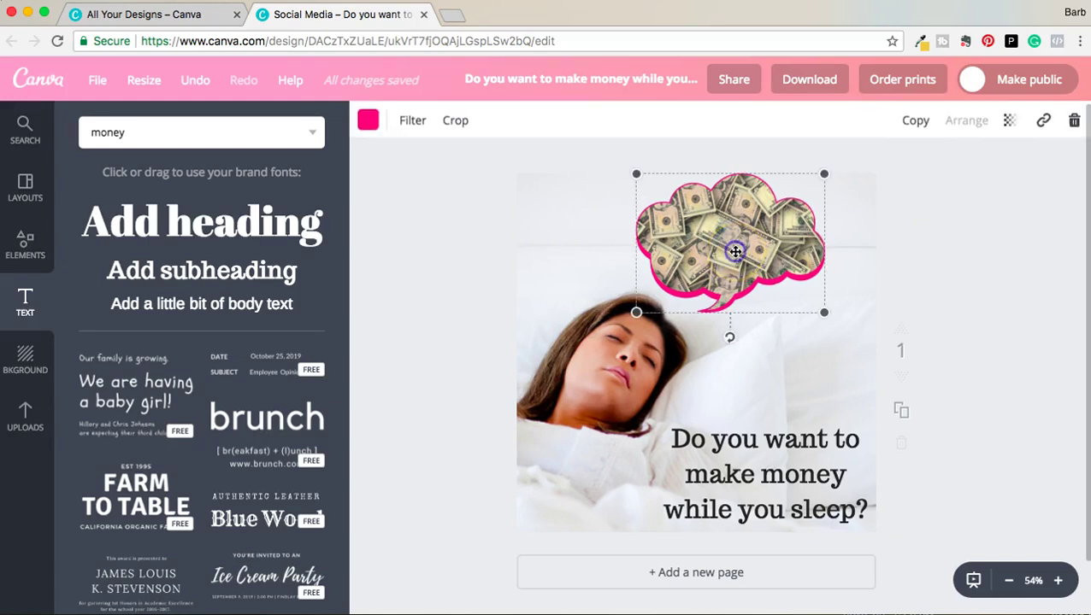
left_click(26, 184)
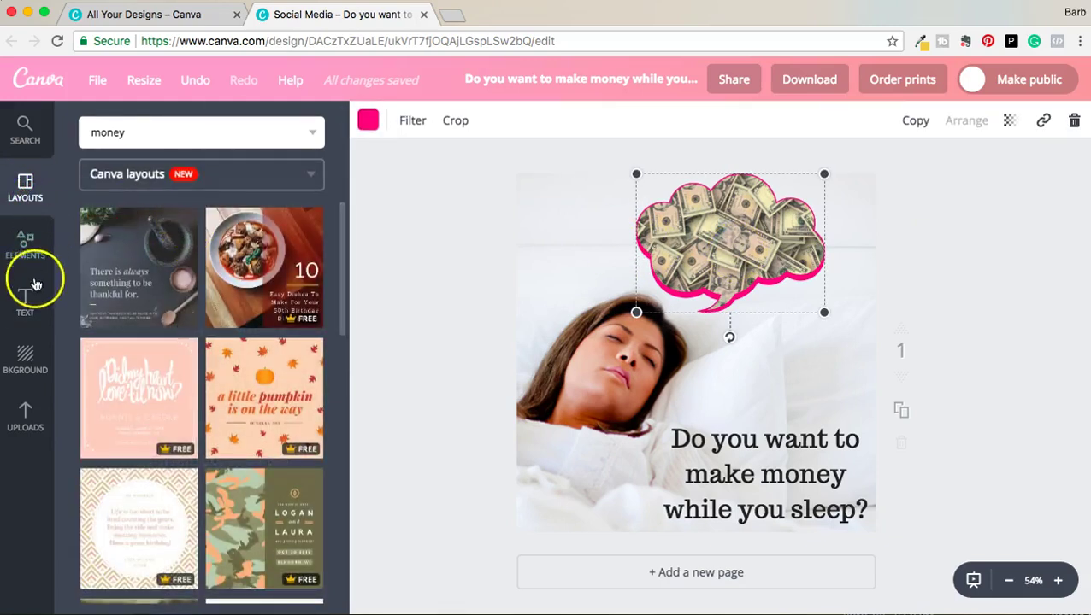
left_click(28, 246)
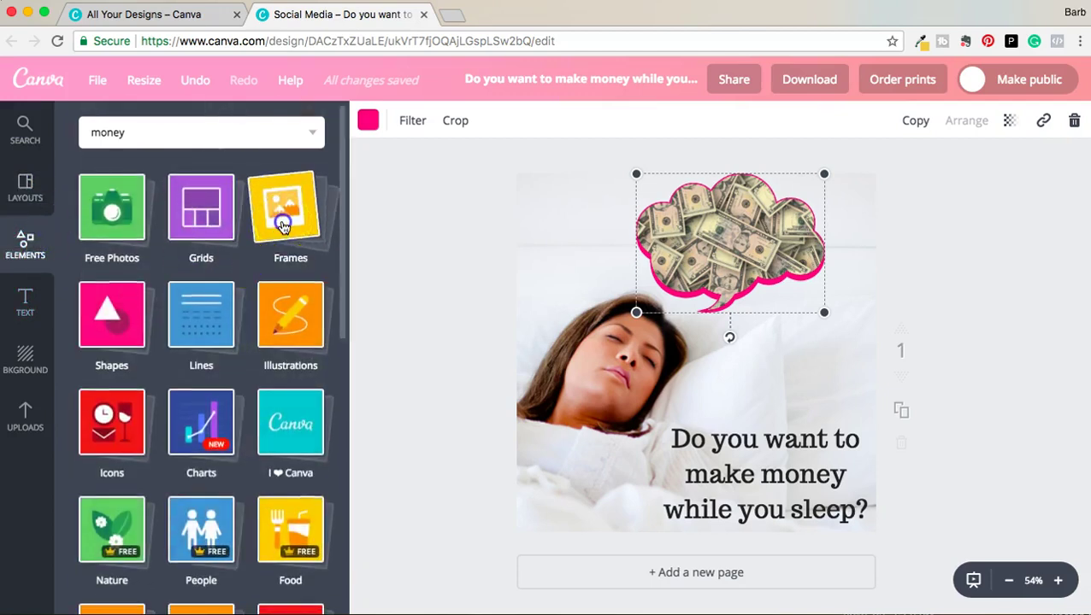
left_click(282, 225)
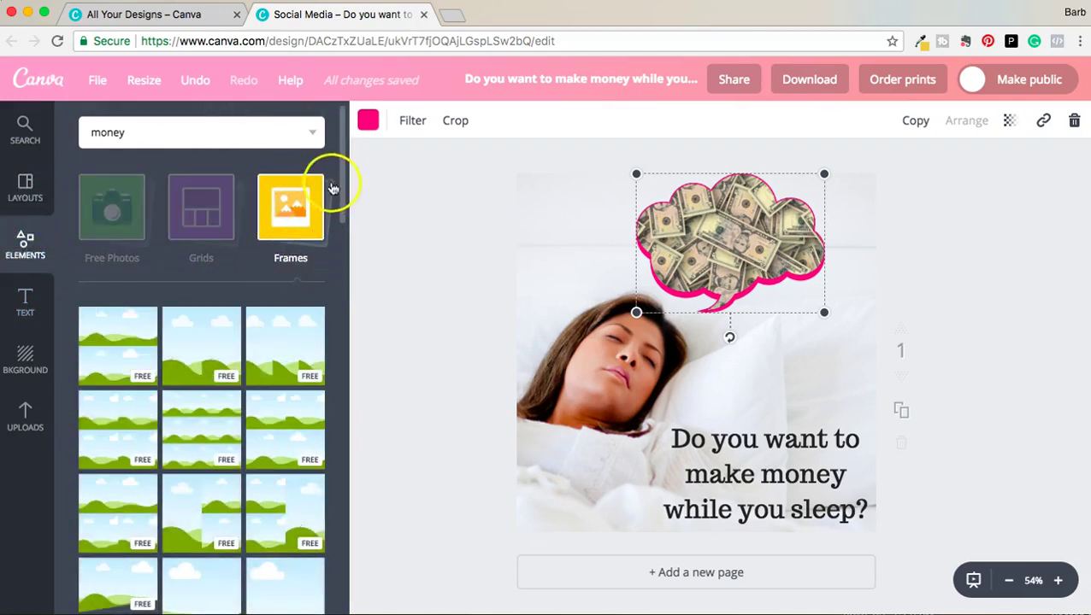
left_click_drag(341, 162, 342, 374)
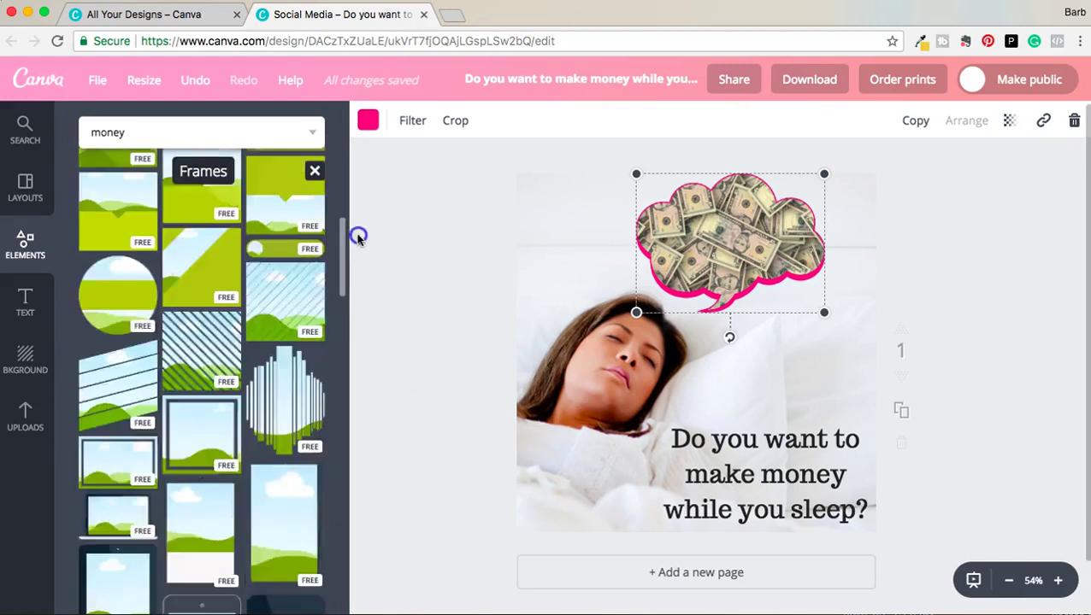
left_click_drag(342, 376, 352, 151)
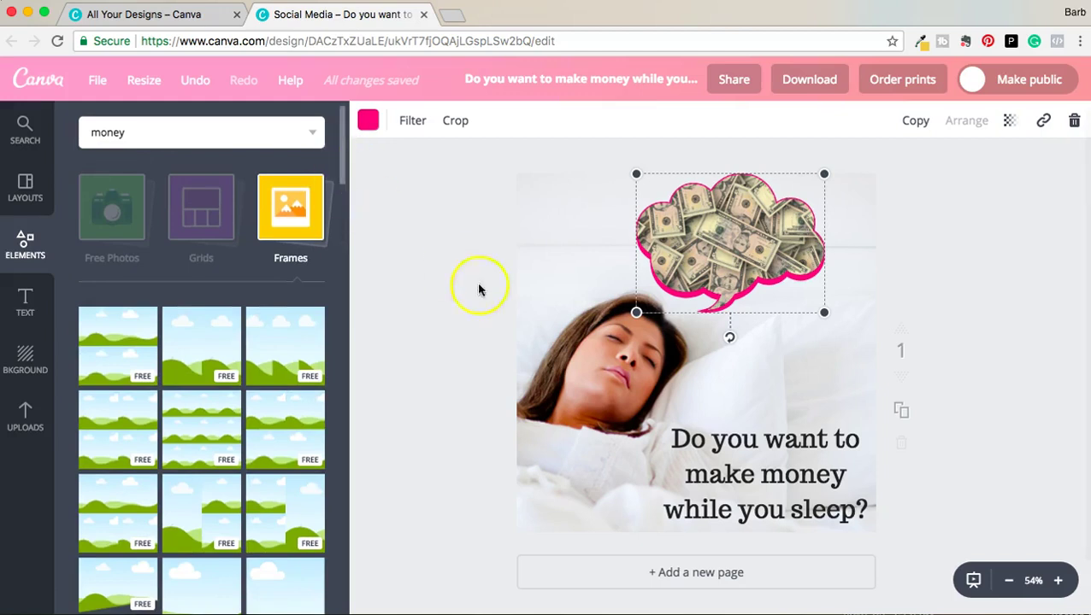
left_click(990, 318)
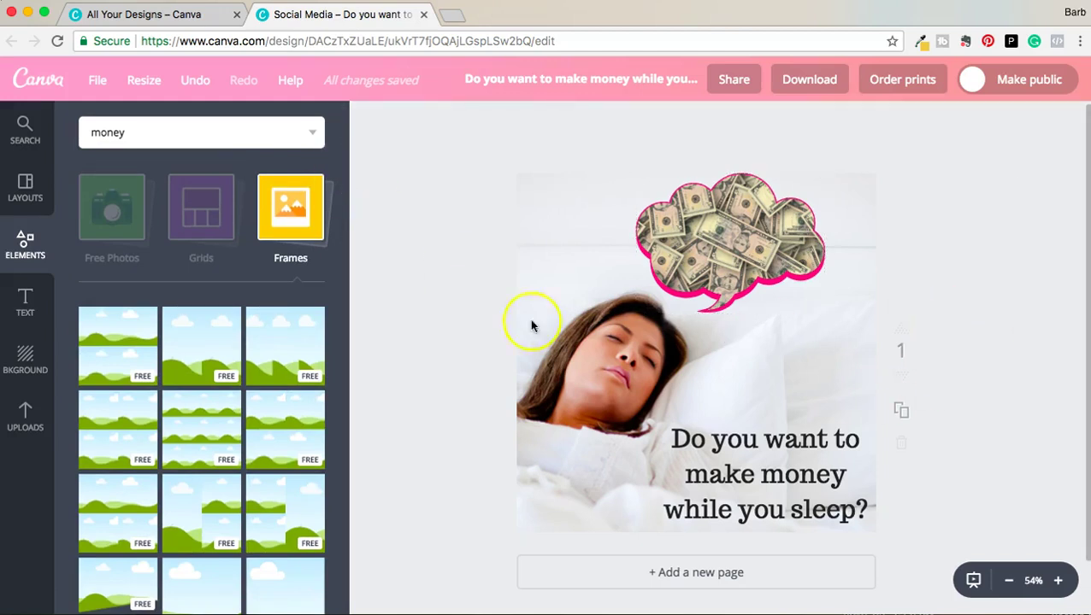